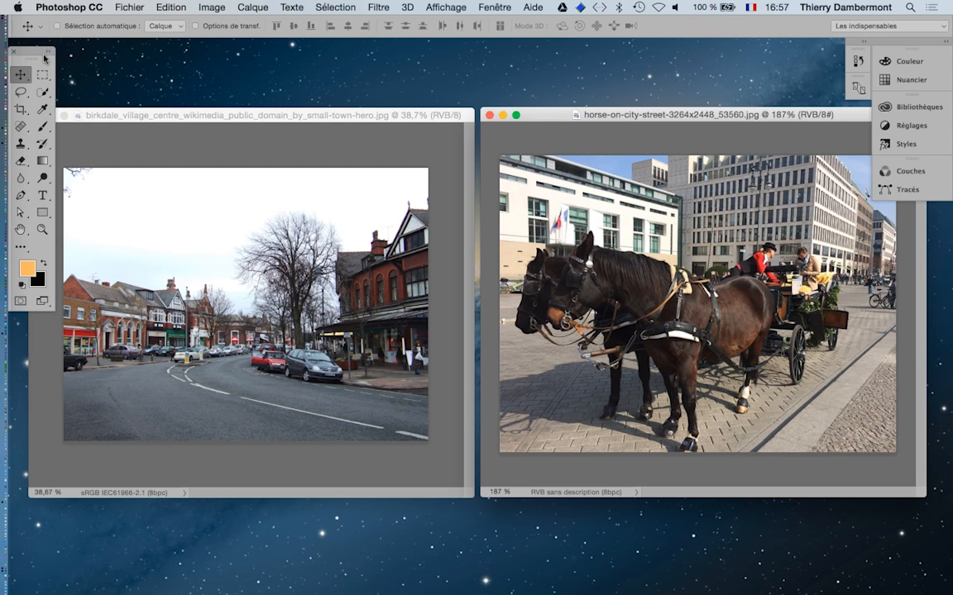
Start Match Color on the village street image with the horse image as source, and compare the result with the original
left_click(257, 120)
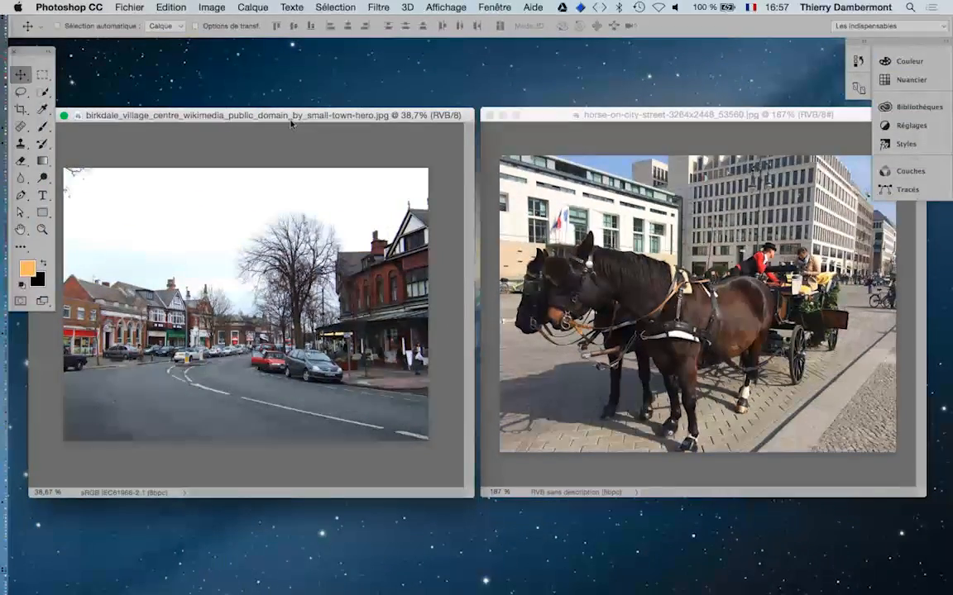
left_click(212, 6)
mouse_move(228, 47)
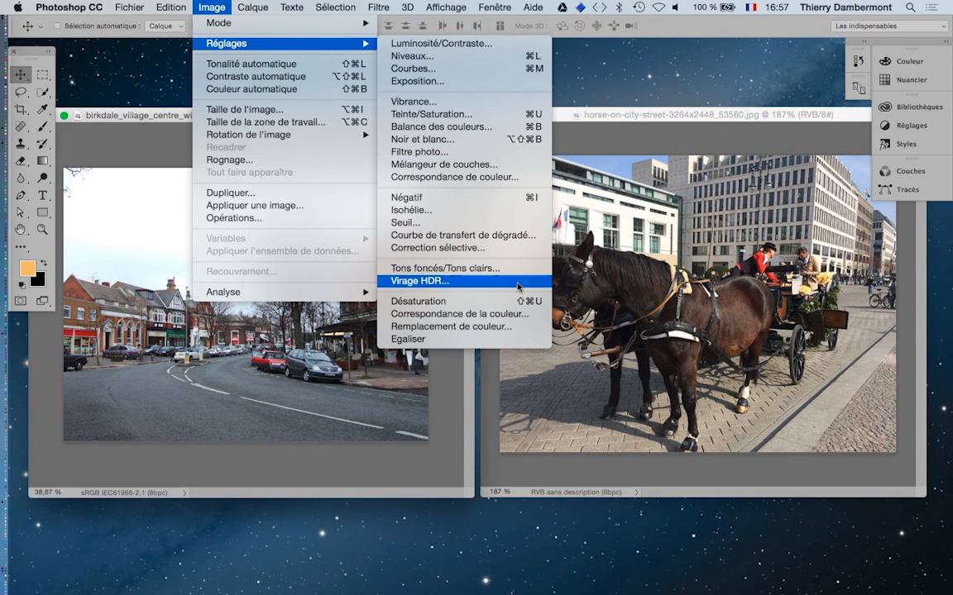
left_click(458, 313)
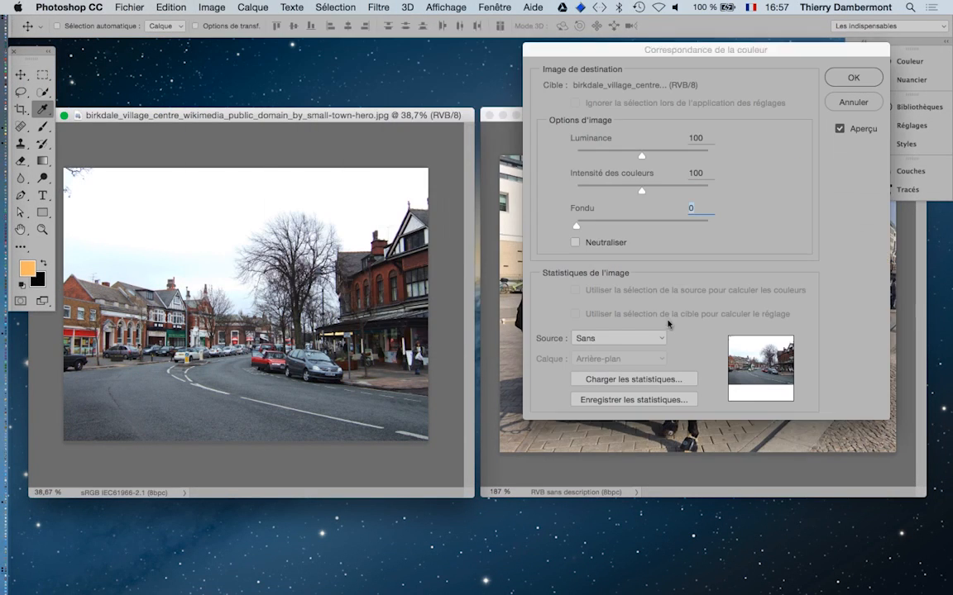
left_click(619, 338)
left_click(621, 361)
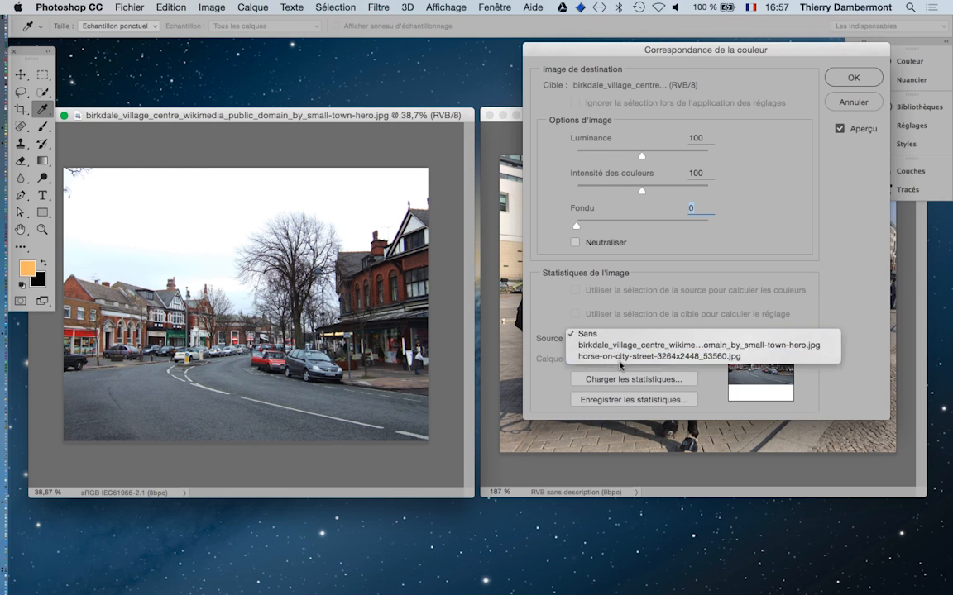
left_click_drag(666, 66, 655, 439)
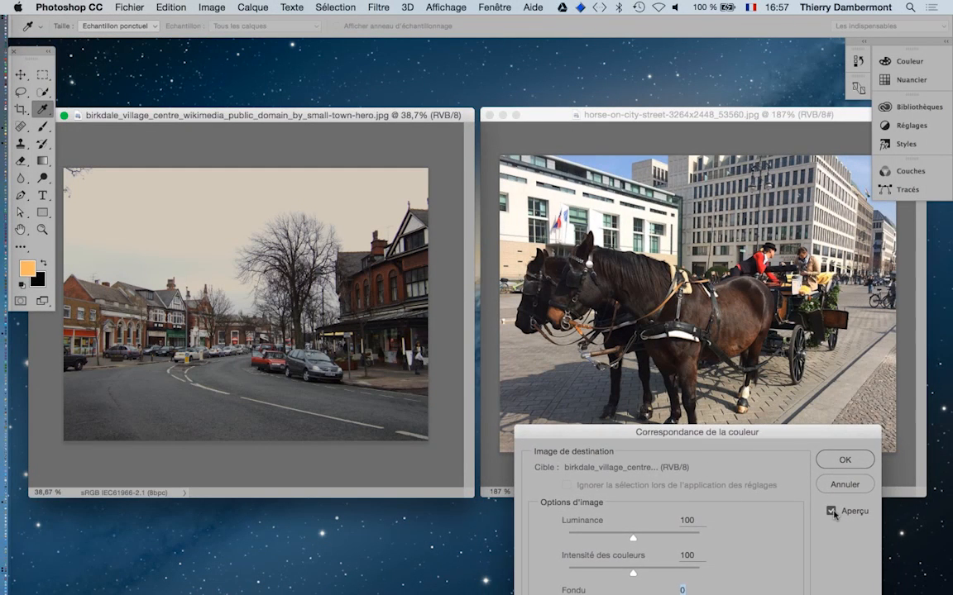
left_click(832, 512)
left_click(832, 511)
left_click(832, 512)
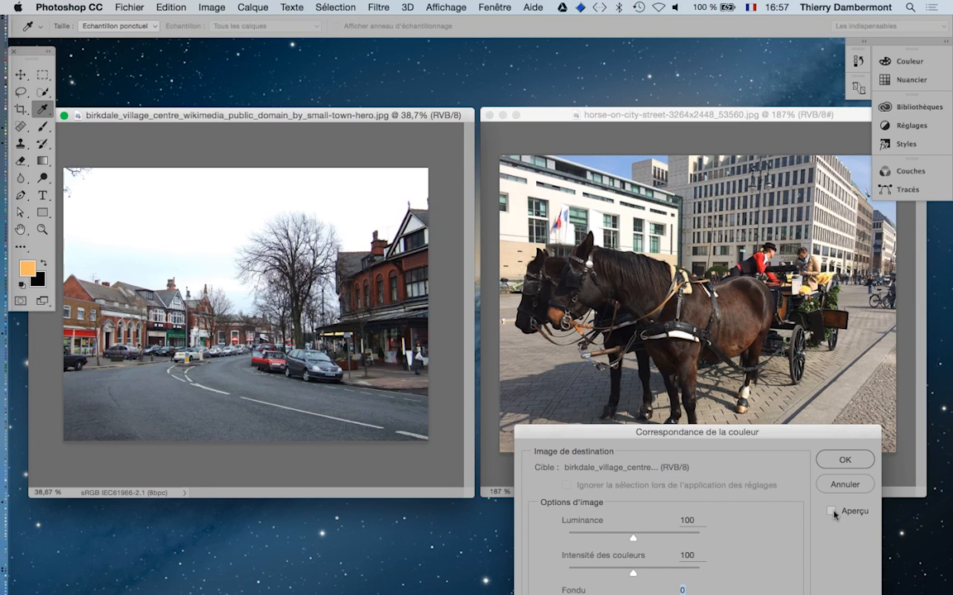
left_click(832, 512)
Set the colour match's luminance to 173 and colour intensity to 130, and apply it to the village image
left_click_drag(701, 433, 746, 243)
left_click_drag(678, 350, 718, 348)
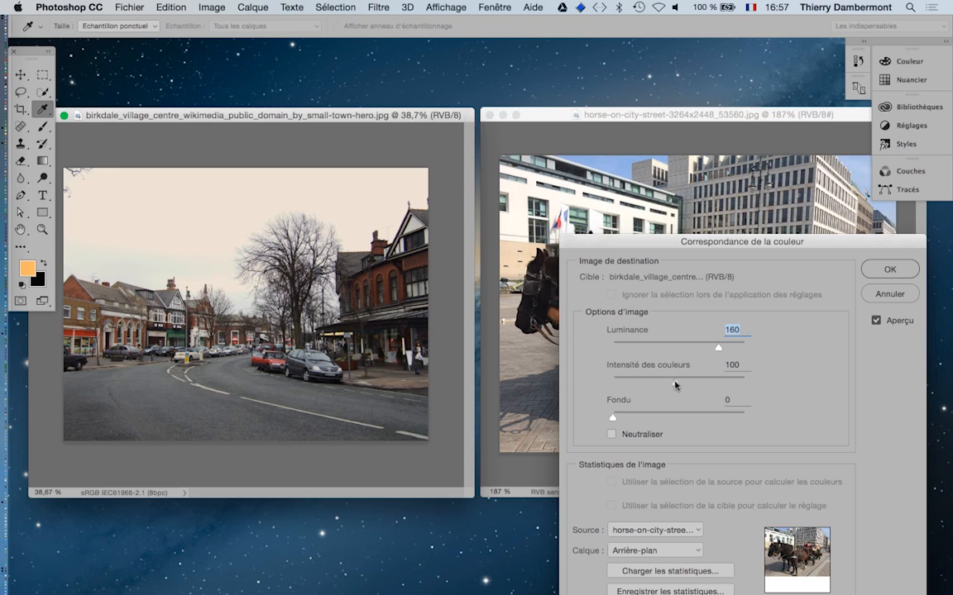
mouse_move(678, 384)
left_mouse_down()
mouse_move(661, 384)
mouse_move(697, 384)
left_mouse_up()
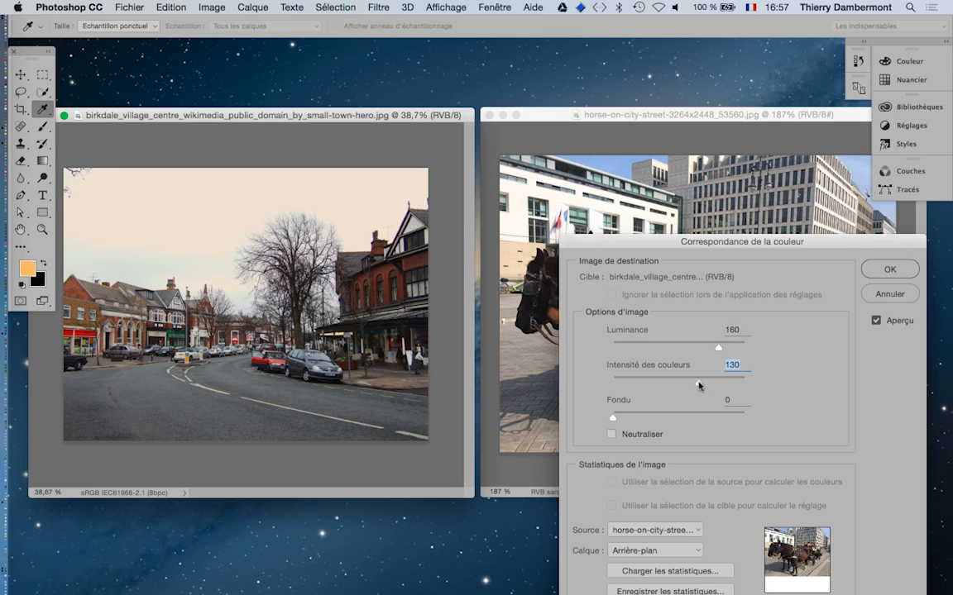
left_click_drag(718, 348, 727, 349)
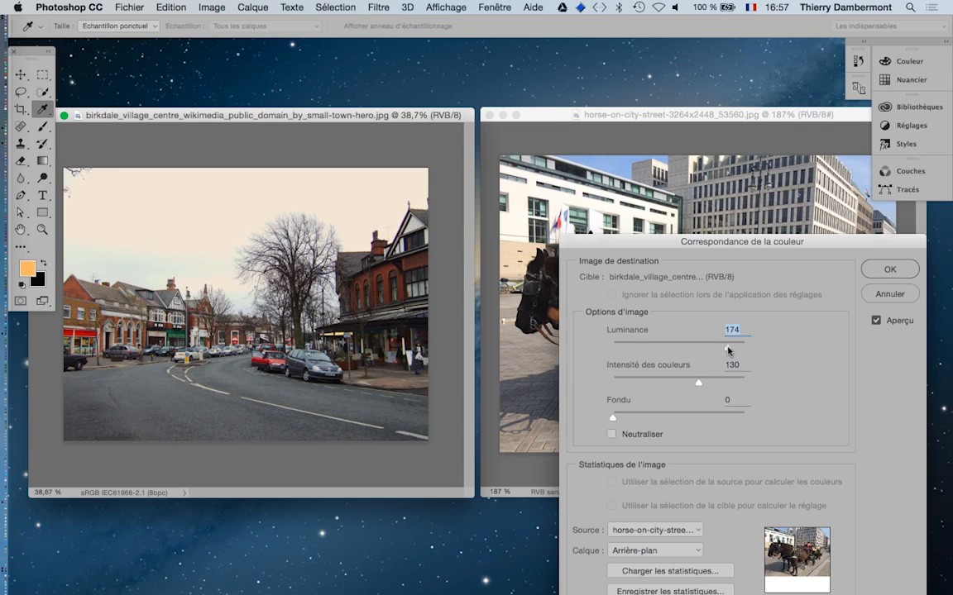
left_click(876, 320)
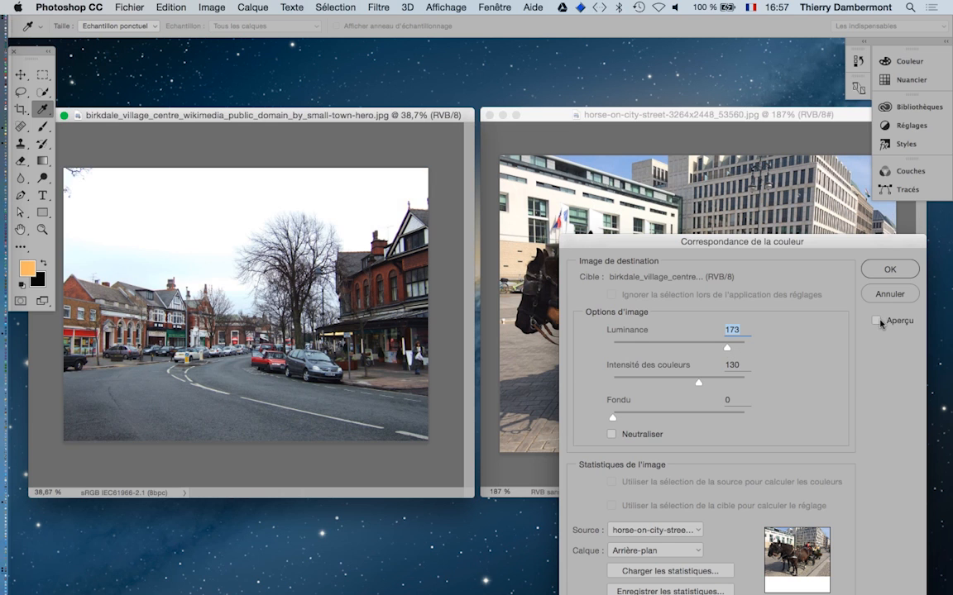
left_click(878, 321)
key("Return")
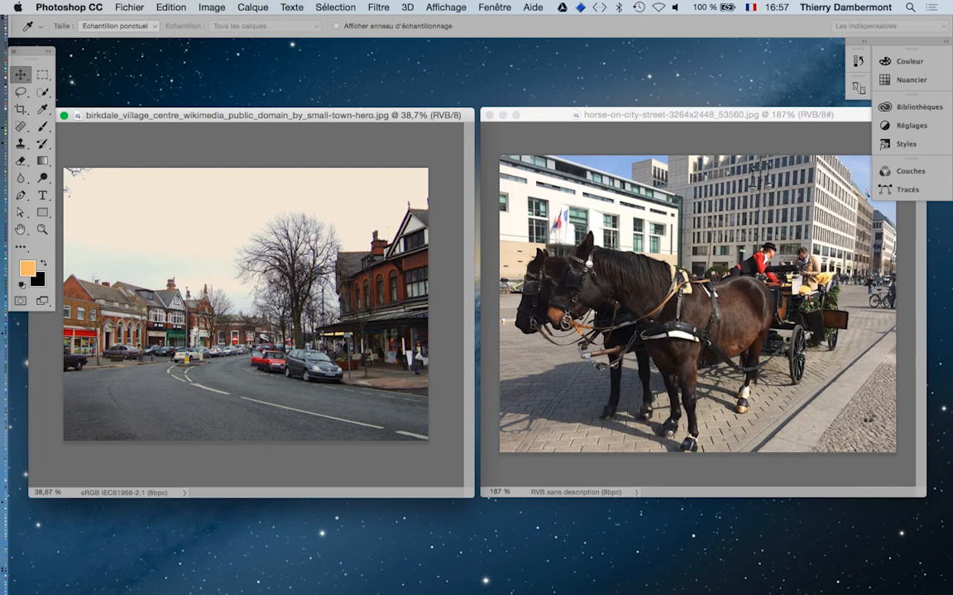
key("v")
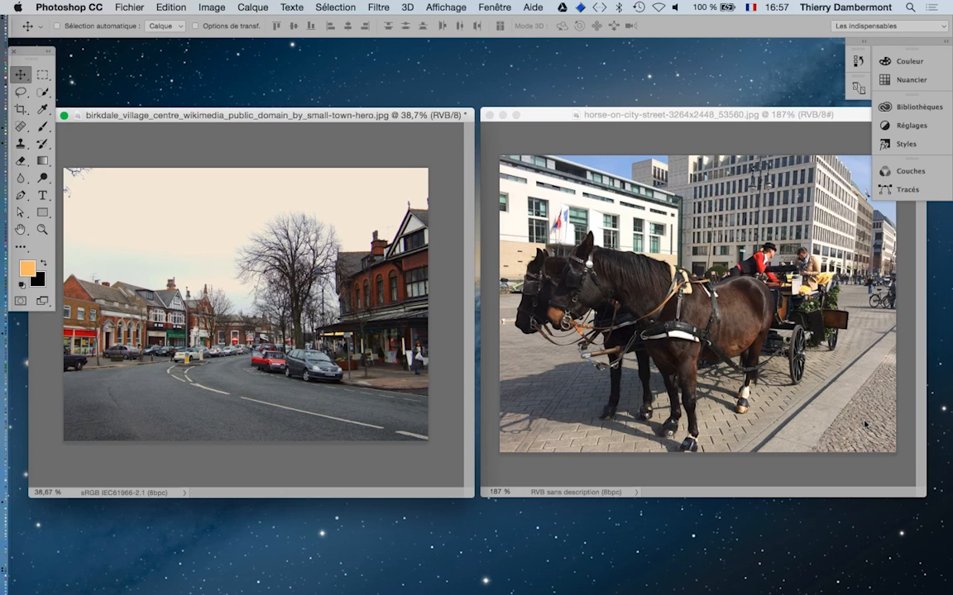
Start Match Color on the horse image with the village image as source, and compare the result with the original
left_click(719, 116)
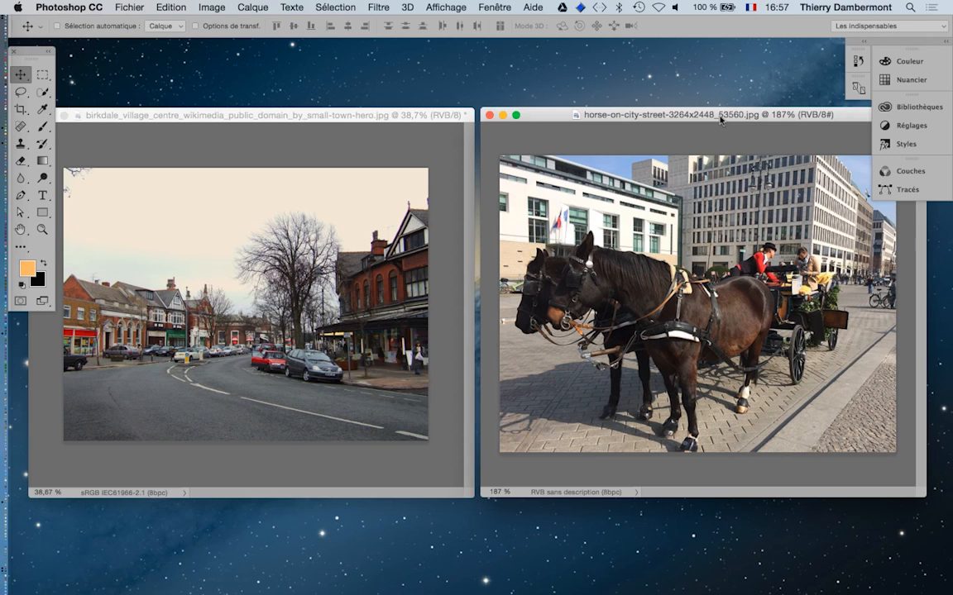
left_click(212, 7)
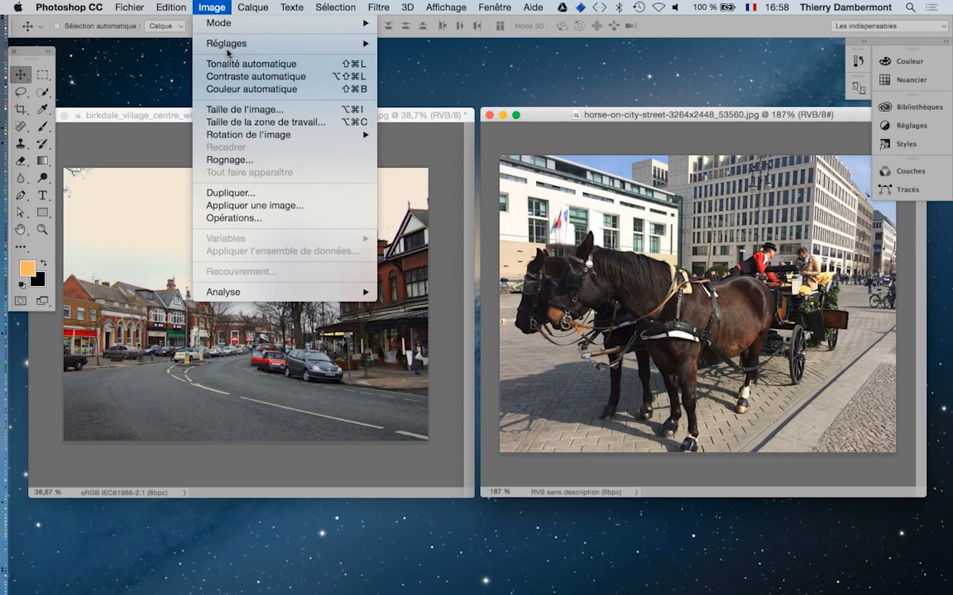
mouse_move(248, 43)
left_click(438, 313)
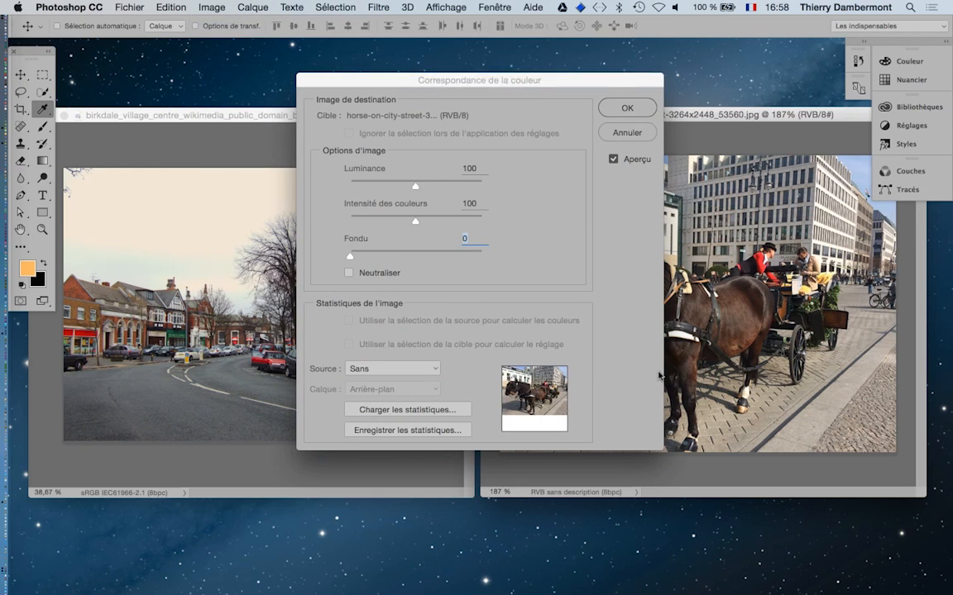
left_click(392, 369)
left_click(408, 339)
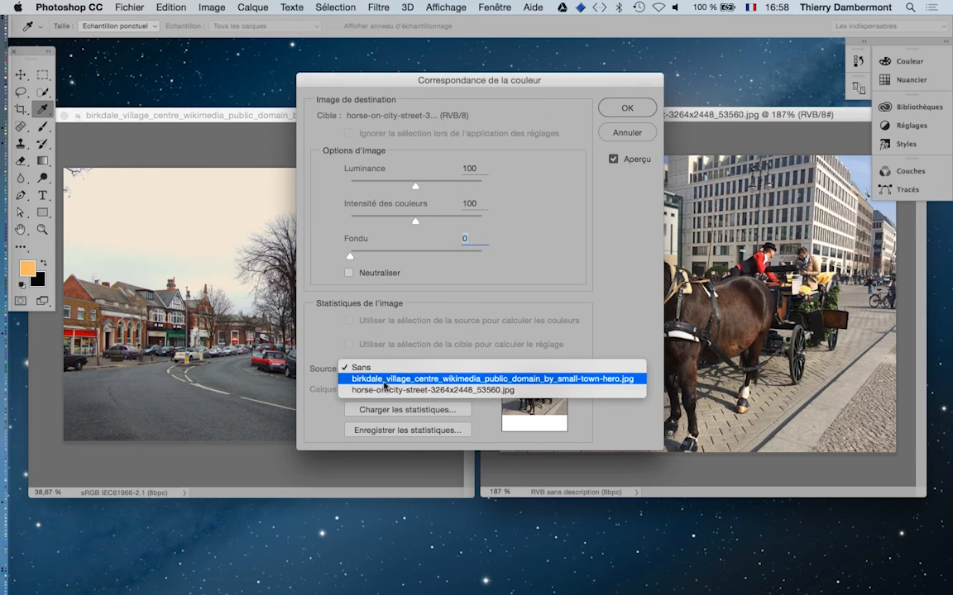
left_click_drag(494, 81, 315, 343)
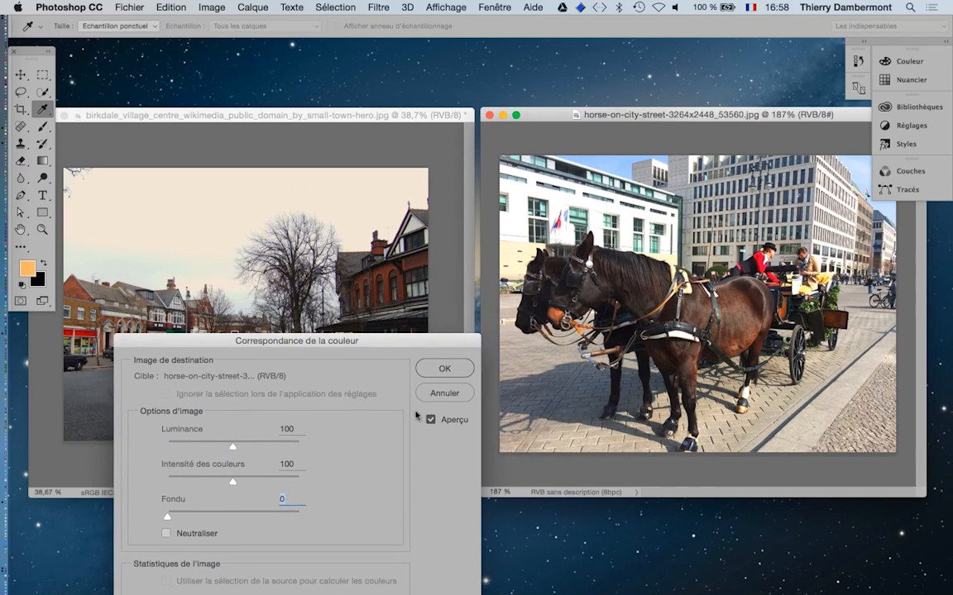
left_click(430, 420)
left_click(430, 420)
Reduce the colour match's intensity to 67 and luminance to 50, and apply it to the horse image
left_click_drag(238, 482, 213, 483)
left_click_drag(234, 449, 205, 448)
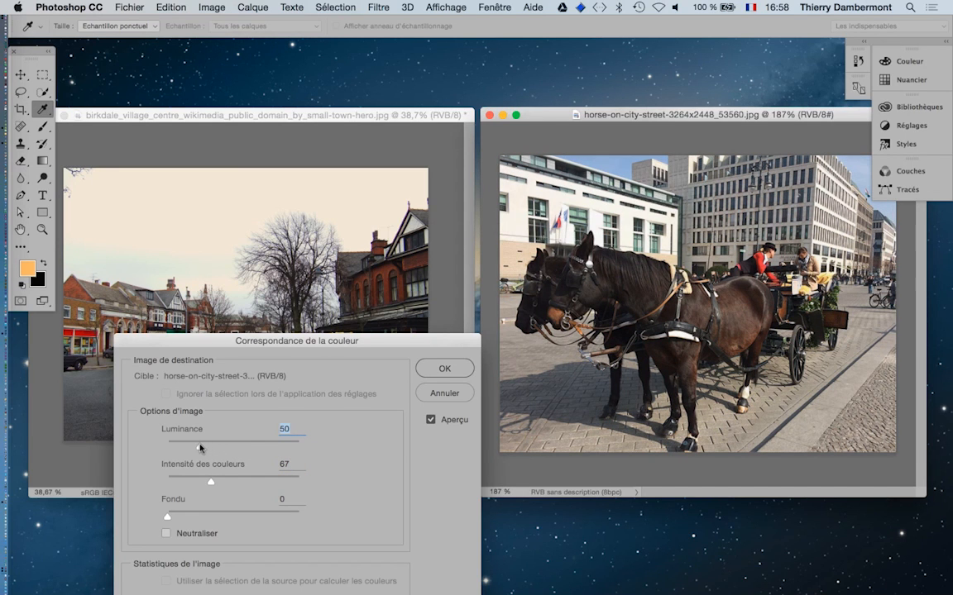
left_click(444, 369)
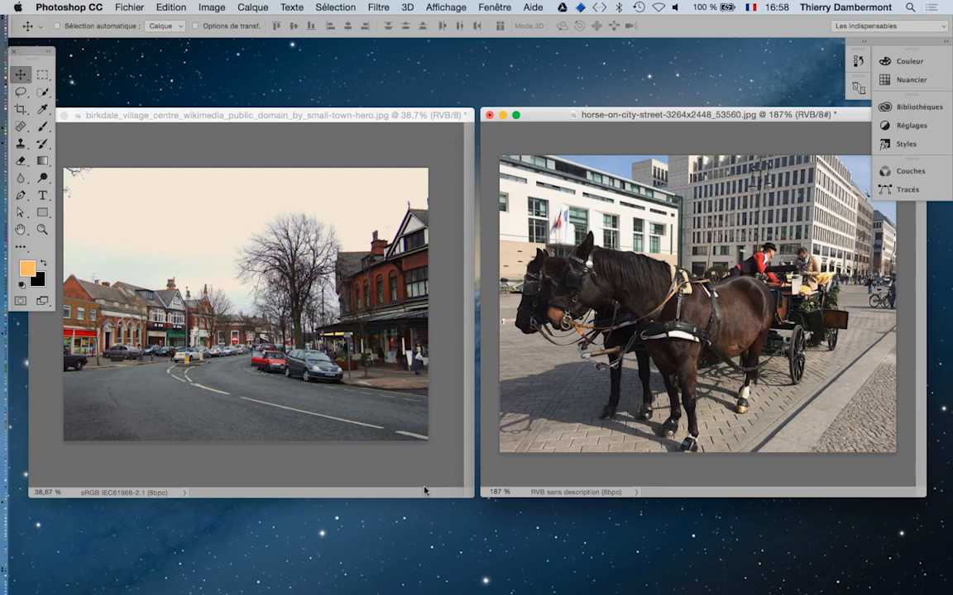
Start the Accentuation sharpening filter on the horse image with a radius of 61,1 pixels and a gain of 26 %
left_click(376, 7)
mouse_move(438, 252)
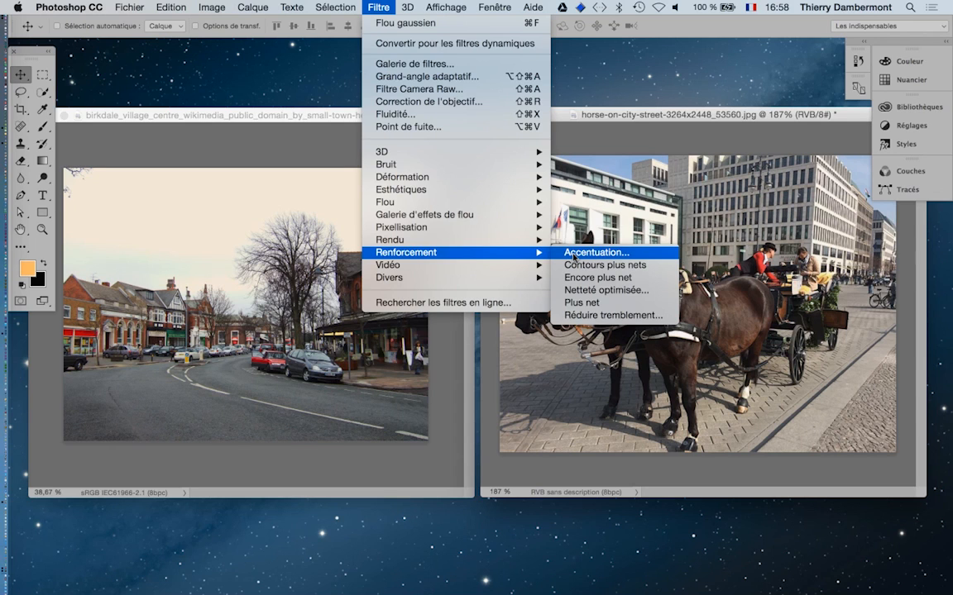
left_click(573, 253)
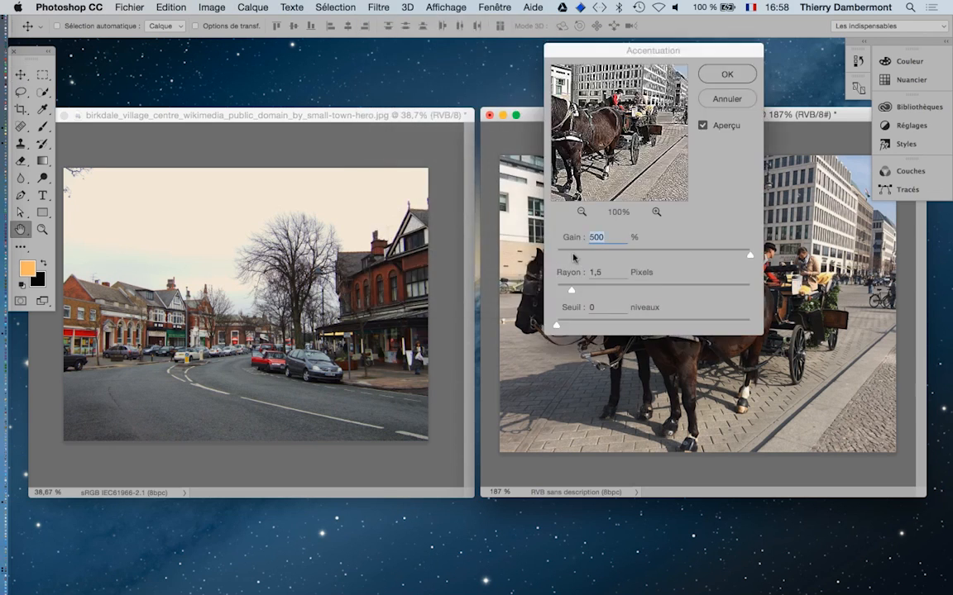
left_click_drag(550, 46, 319, 53)
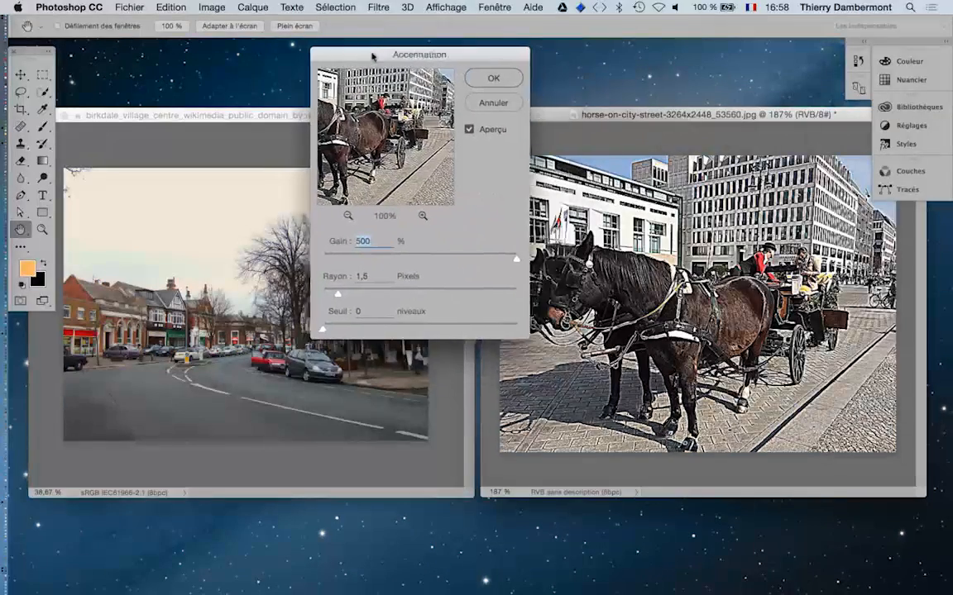
left_click(429, 293)
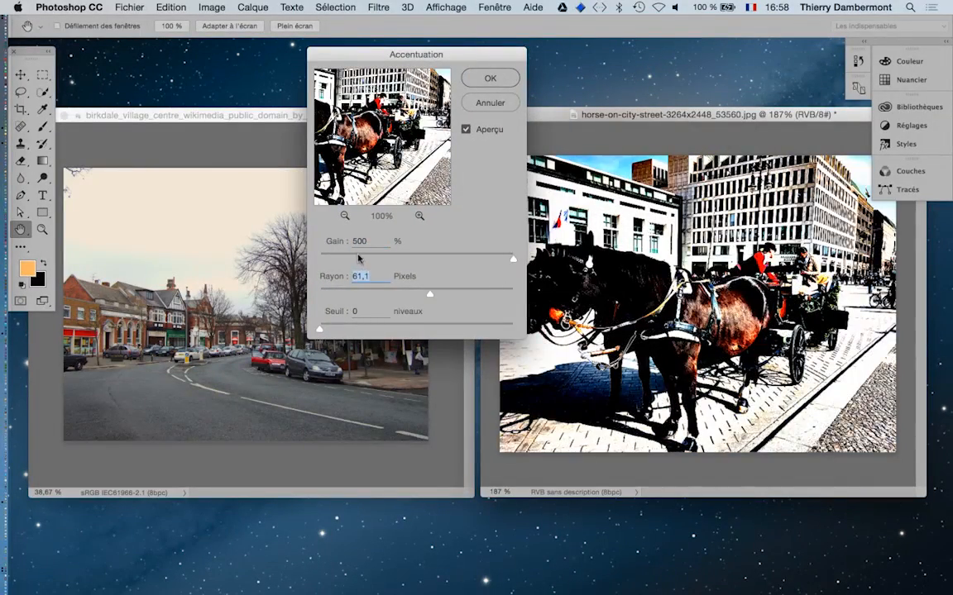
left_click(356, 259)
left_click_drag(356, 260, 346, 260)
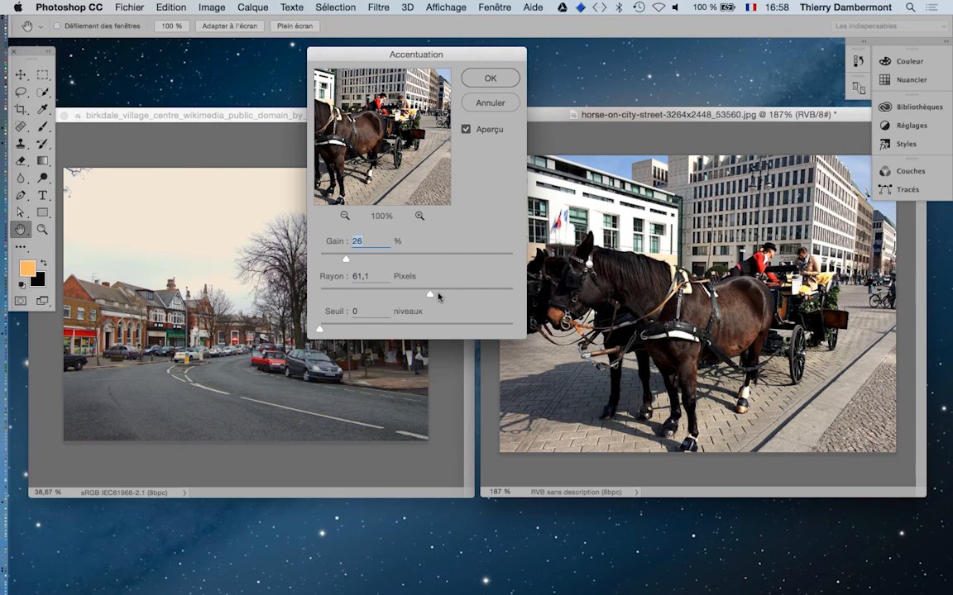
Raise the sharpening radius and gain slightly, compare with and without the effect, and apply the filter
left_click_drag(429, 295, 433, 295)
left_click_drag(346, 260, 356, 260)
left_click(465, 130)
left_click(465, 130)
left_click(465, 130)
left_click(464, 130)
left_click(480, 79)
Repeat the last Accentuation filter with the same settings on the village street image
left_click(318, 110)
left_click(378, 6)
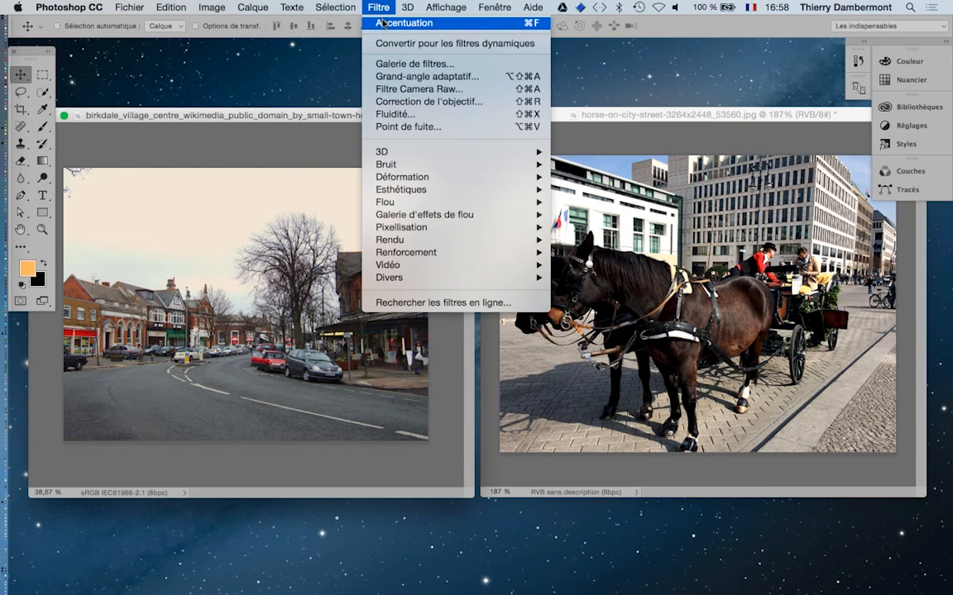
left_click(389, 23)
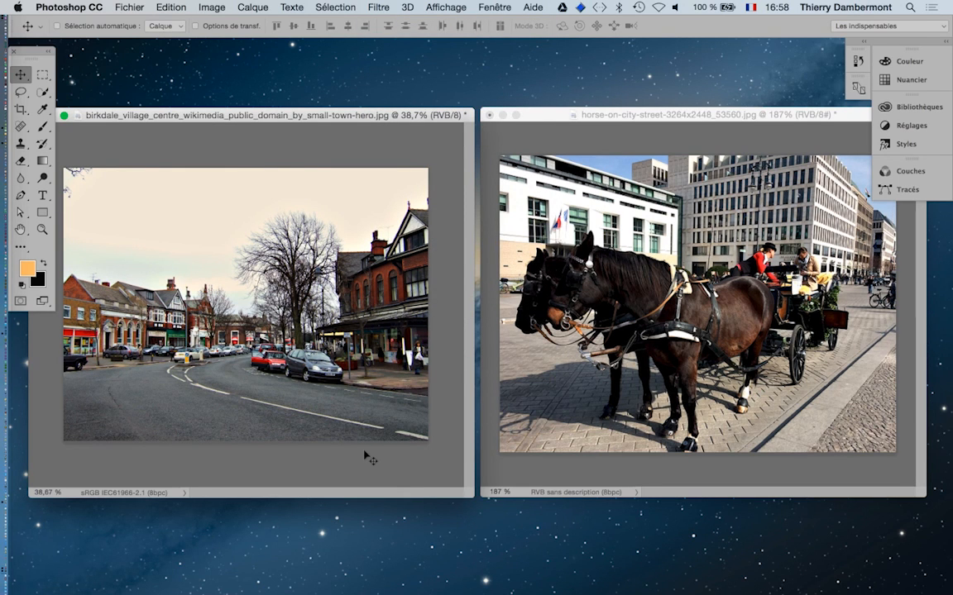
Save the village image as a new JPEG, adding " - 02" to the end of its file name and using quality 9
left_click(125, 7)
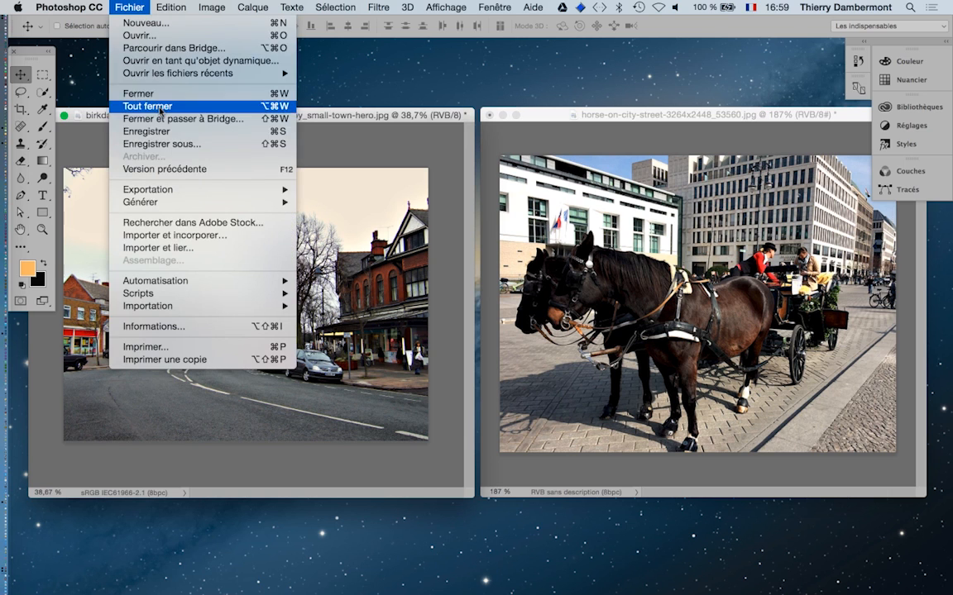
left_click(168, 146)
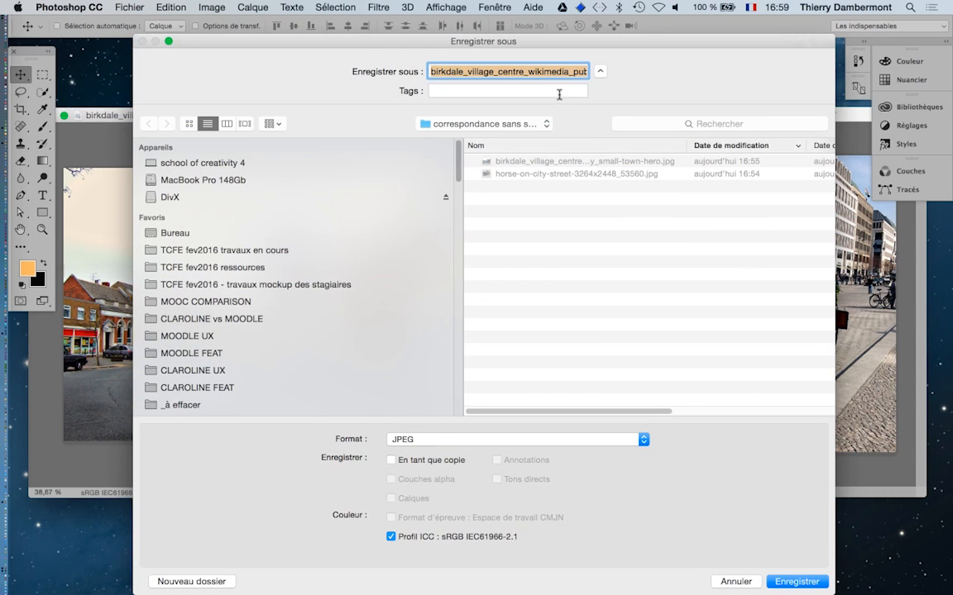
left_click(568, 73)
key("Down")
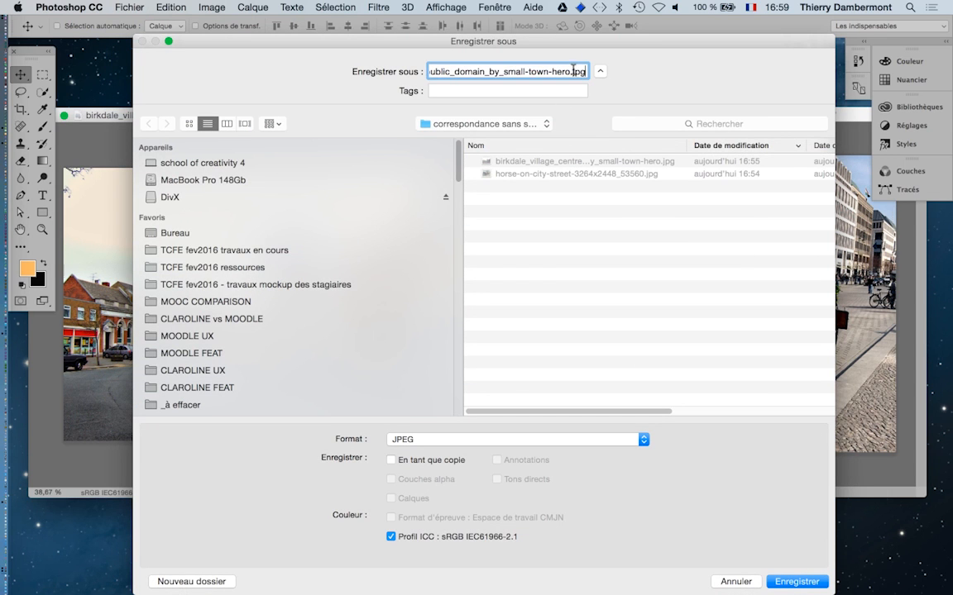
left_click(570, 71)
type("- 02")
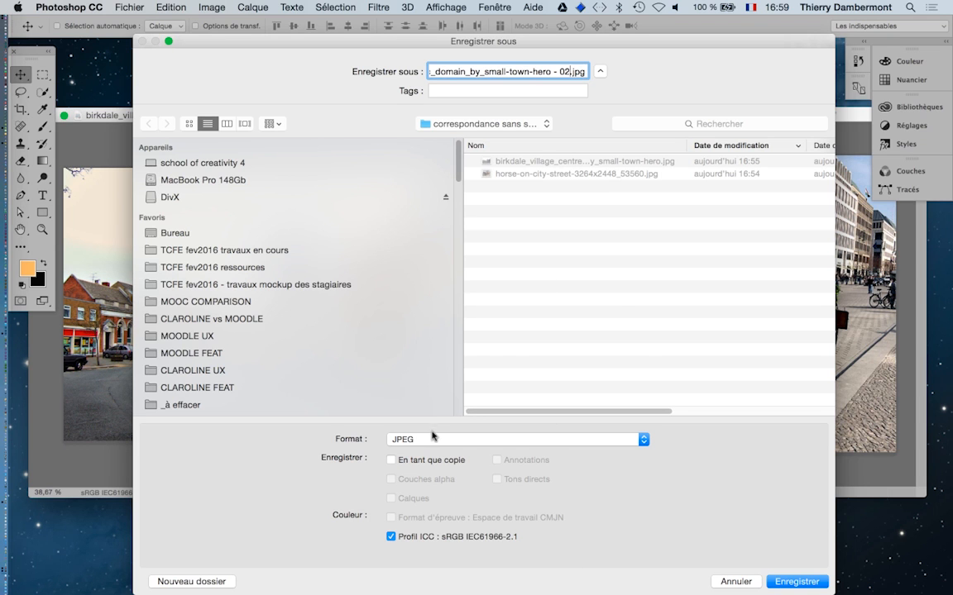
left_click(433, 439)
left_click(792, 580)
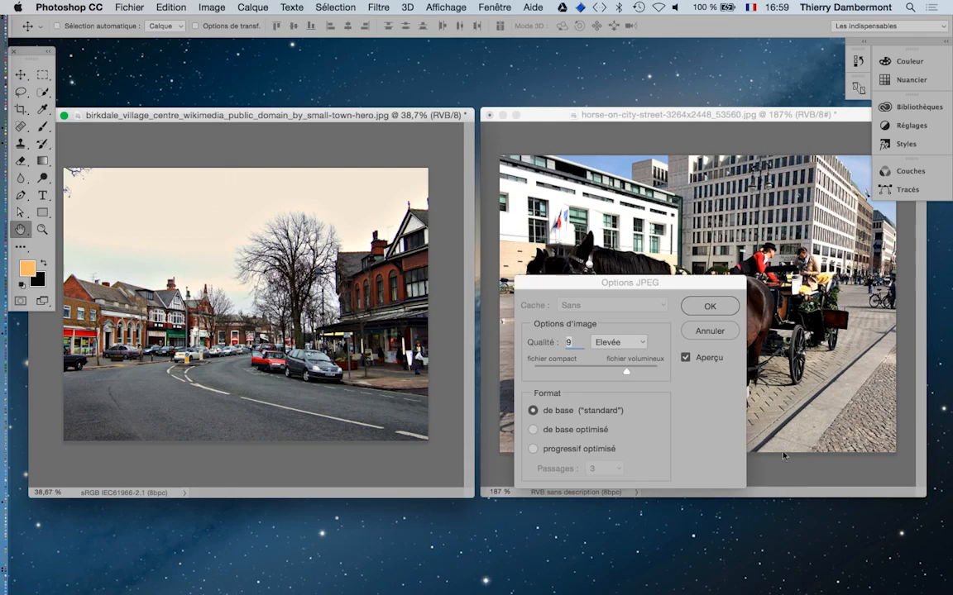
left_click(701, 301)
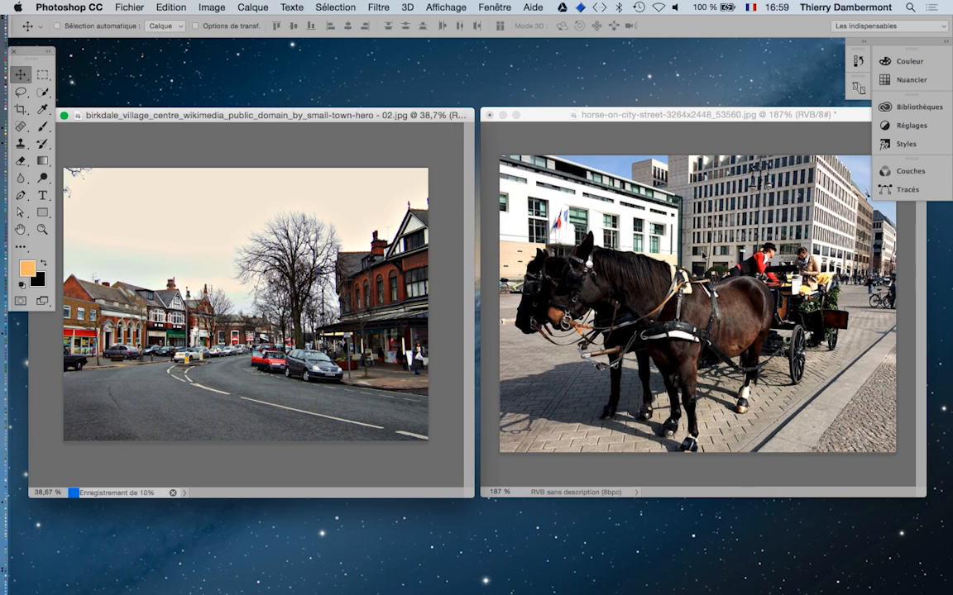
Save the horse image as a new JPEG, adding " - 02" to the end of its file name and using quality 9
left_click(556, 113)
left_click(126, 8)
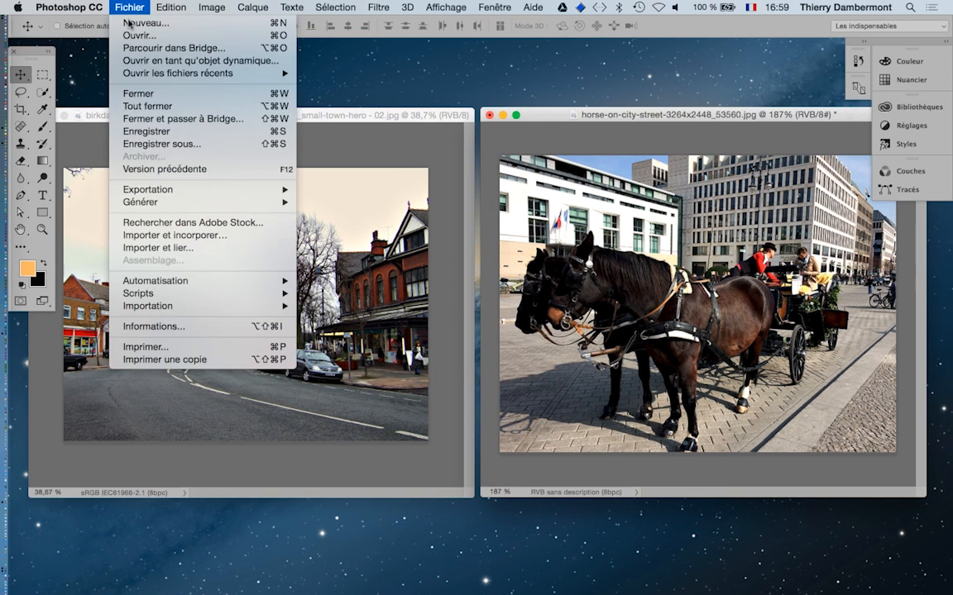
left_click(163, 144)
left_click(543, 58)
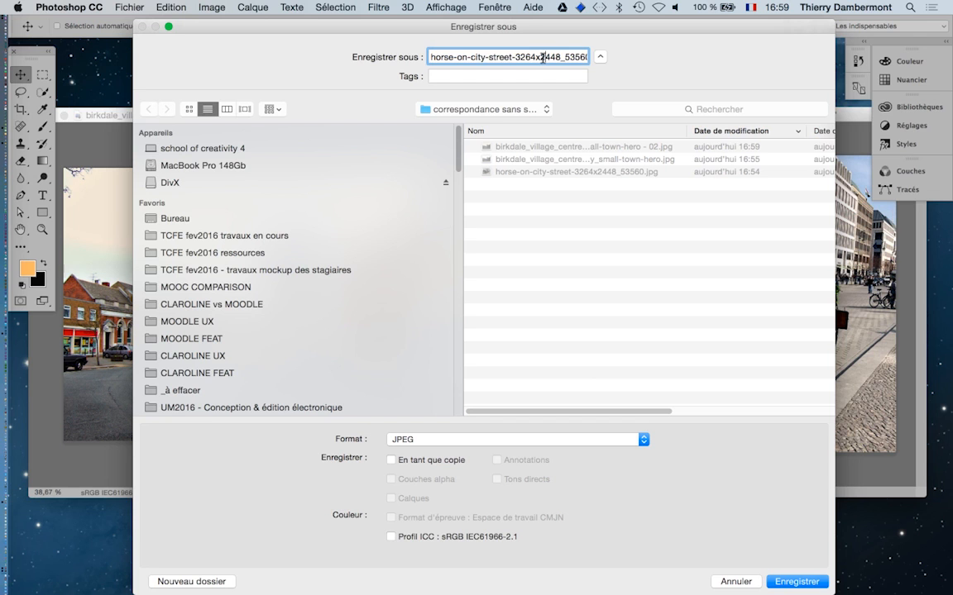
key("Down")
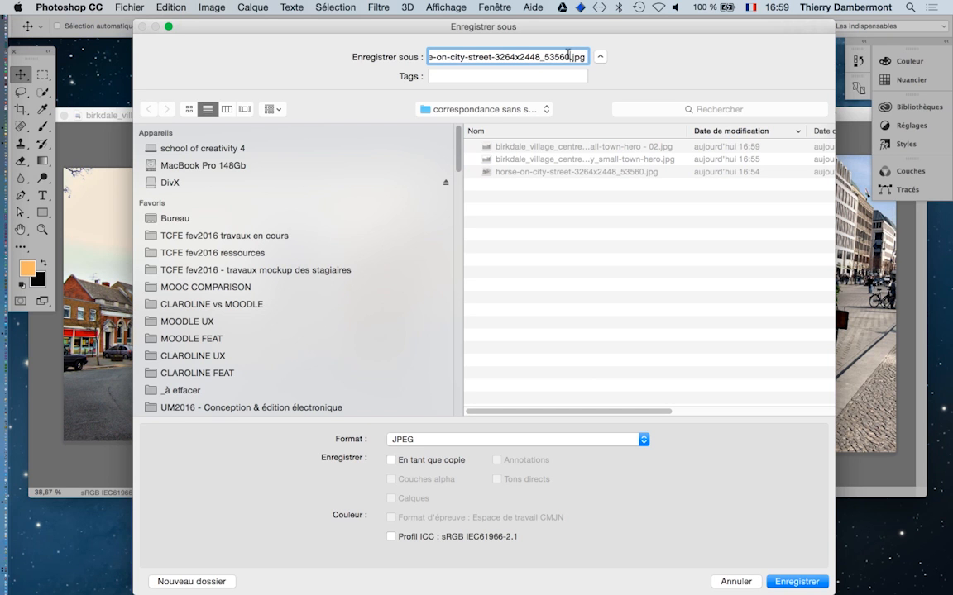
key("Return")
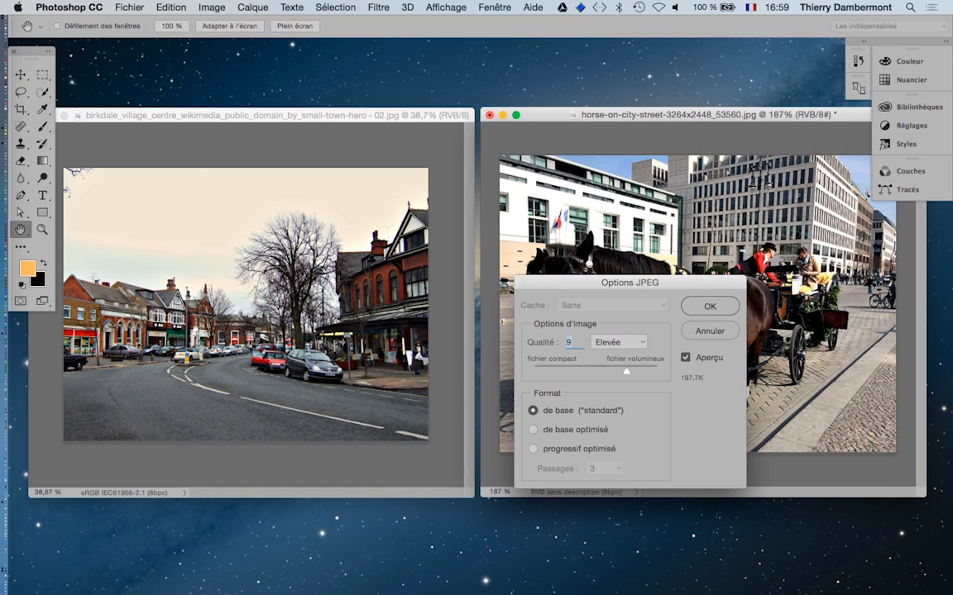
left_click(708, 306)
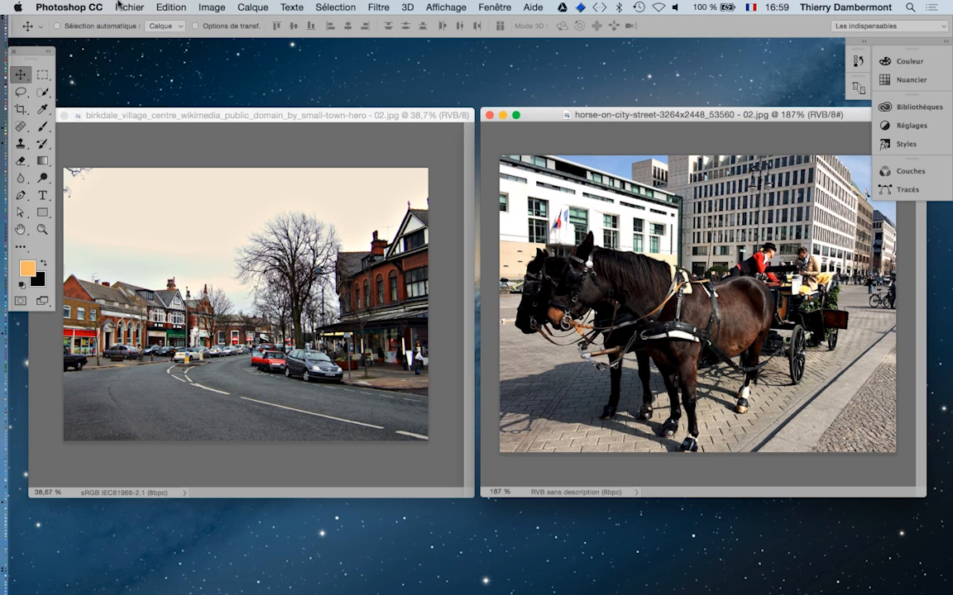
Open the two original photos, the village JPEG and the horse JPEG without " - 02" in their names
left_click(128, 7)
left_click(133, 35)
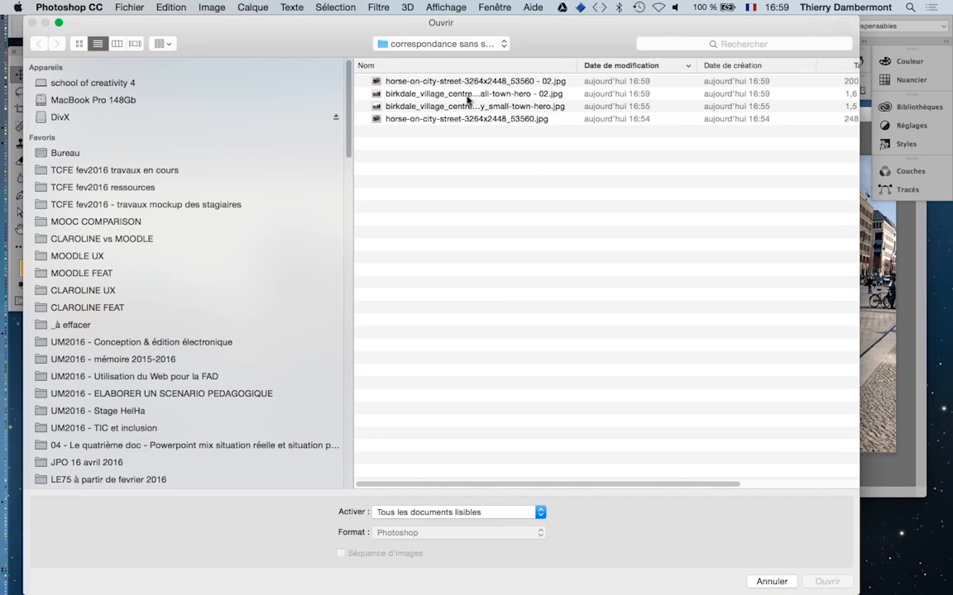
left_click(463, 106)
left_click(463, 119, "shift")
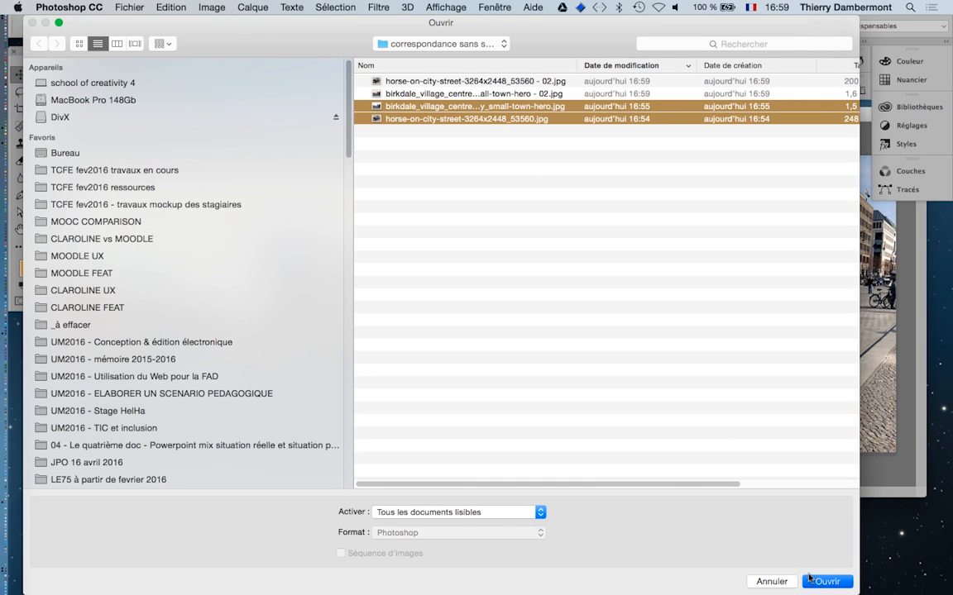
left_click(809, 577)
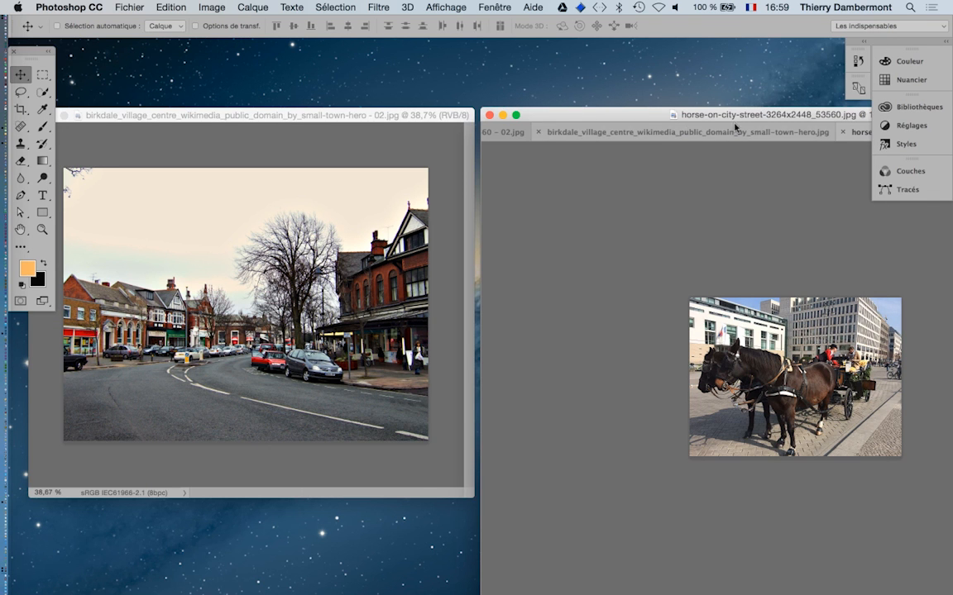
Detach the original horse photo and the original village photo from the tabbed window into separate floating windows
left_click_drag(865, 136, 207, 123)
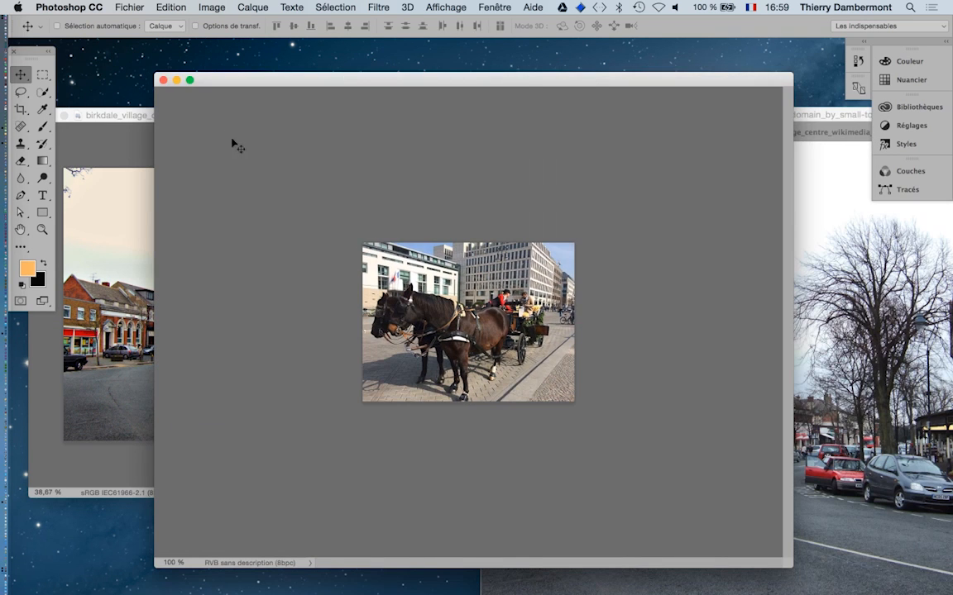
left_click(859, 131)
left_click_drag(818, 138, 250, 100)
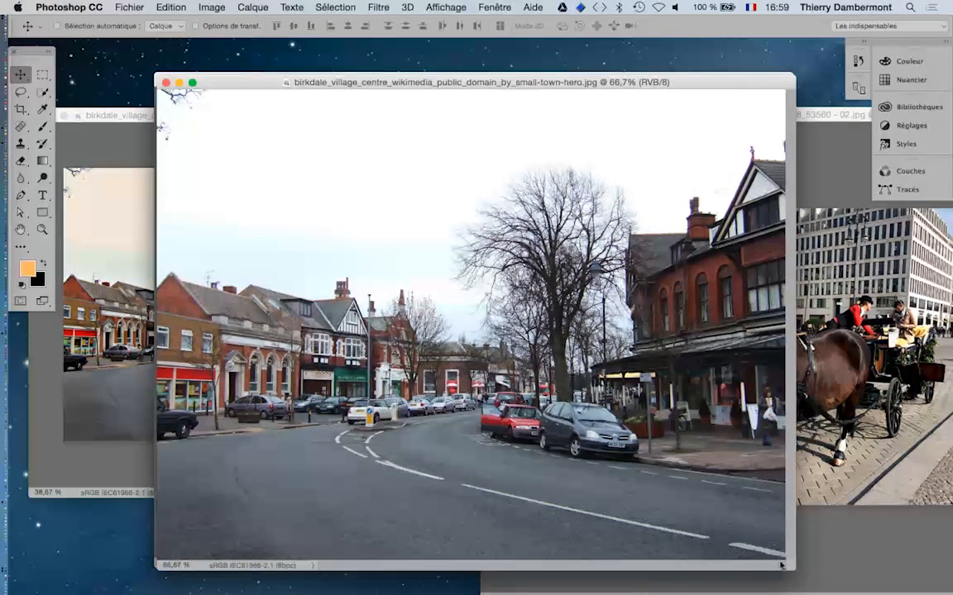
Shrink the original village photo's window and zoom its image out to 27,71 % so it fits
left_click_drag(791, 567, 478, 352)
scroll(359, 230, "down", 3)
scroll(360, 230, "down", 3)
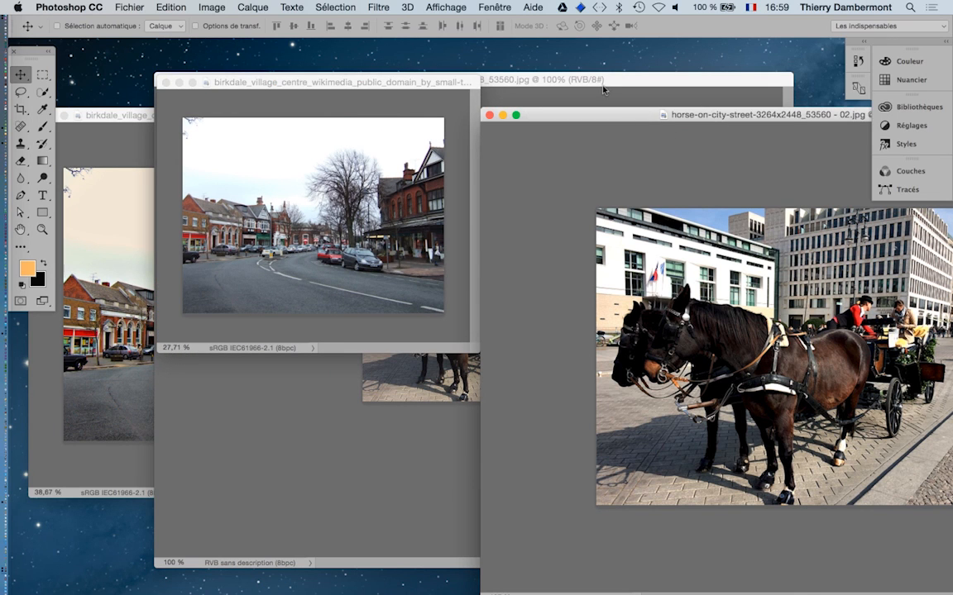
Shrink the original horse photo's window, zoom its image to 155,83 %, and place it beside the original village photo
left_click(568, 83)
left_click_drag(788, 565, 591, 395)
scroll(276, 198, "up", 2)
scroll(339, 266, "up", 1)
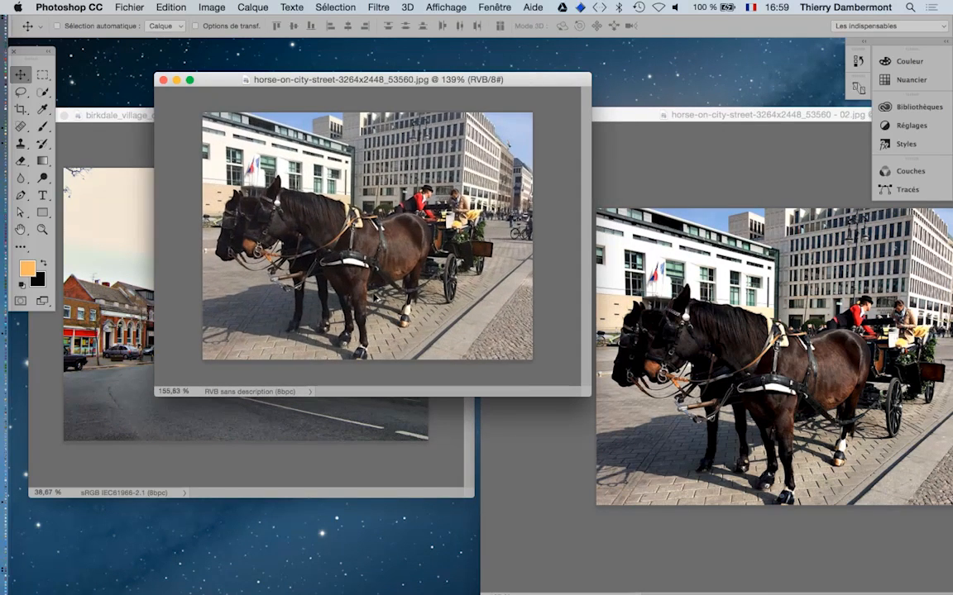
left_click_drag(307, 79, 640, 61)
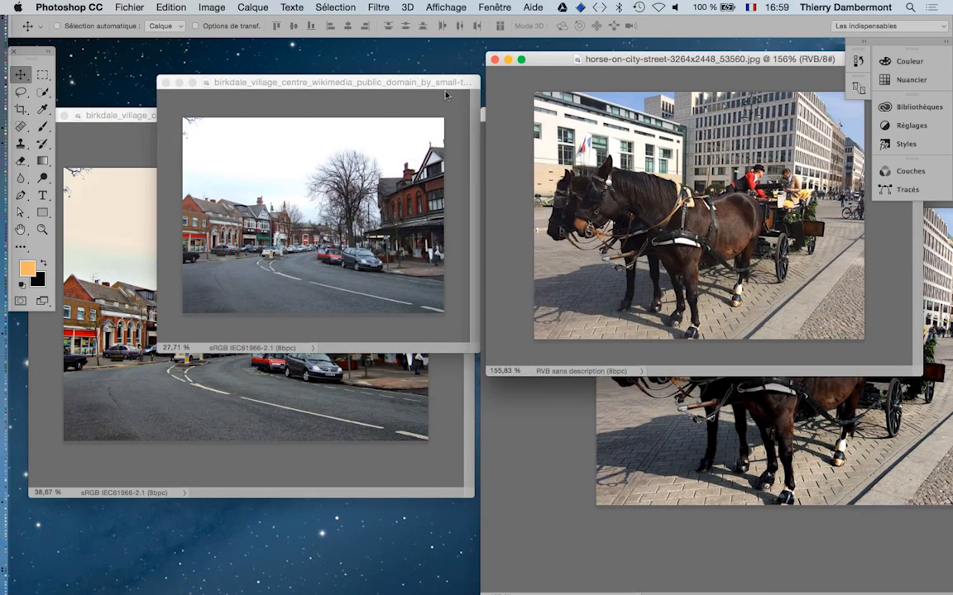
Move the original village window closer to the tool palette, enlarge it, and zoom its image to 35,66 %
left_click_drag(368, 88, 315, 58)
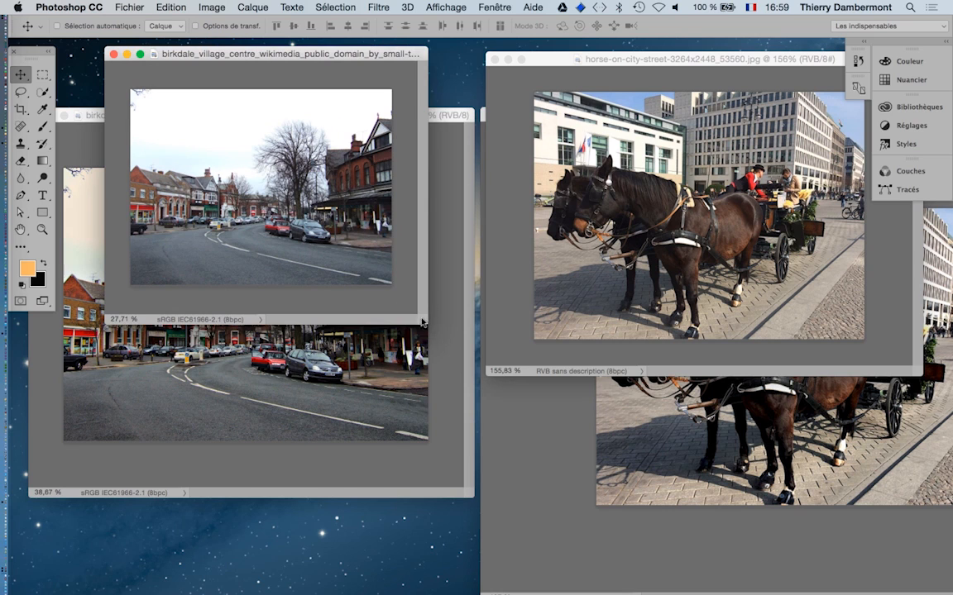
left_click_drag(421, 322, 484, 387)
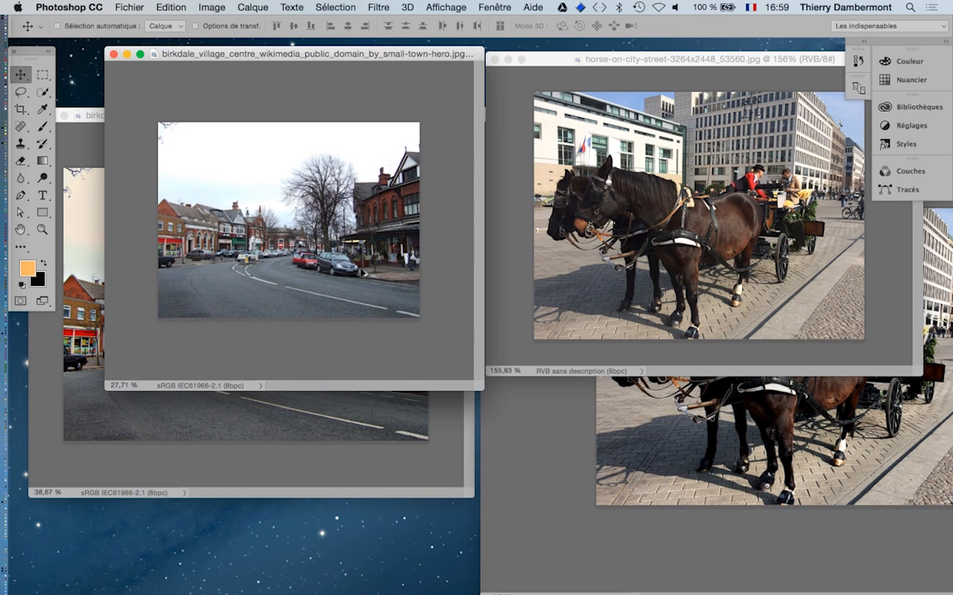
scroll(363, 272, "up", 3)
Reduce the window of the edited village photo and place it below the original village photo
left_click(355, 464)
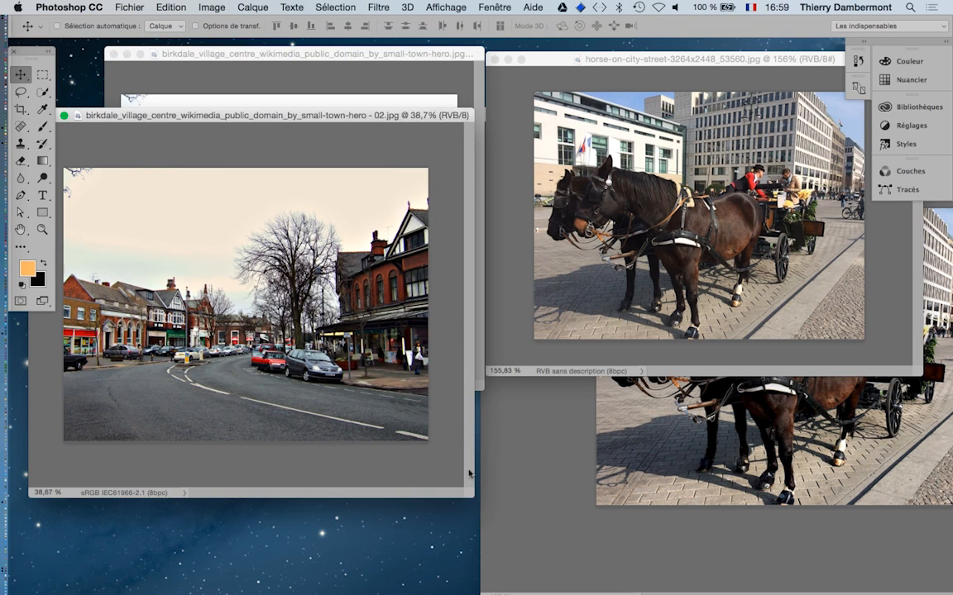
left_click_drag(471, 495, 441, 424)
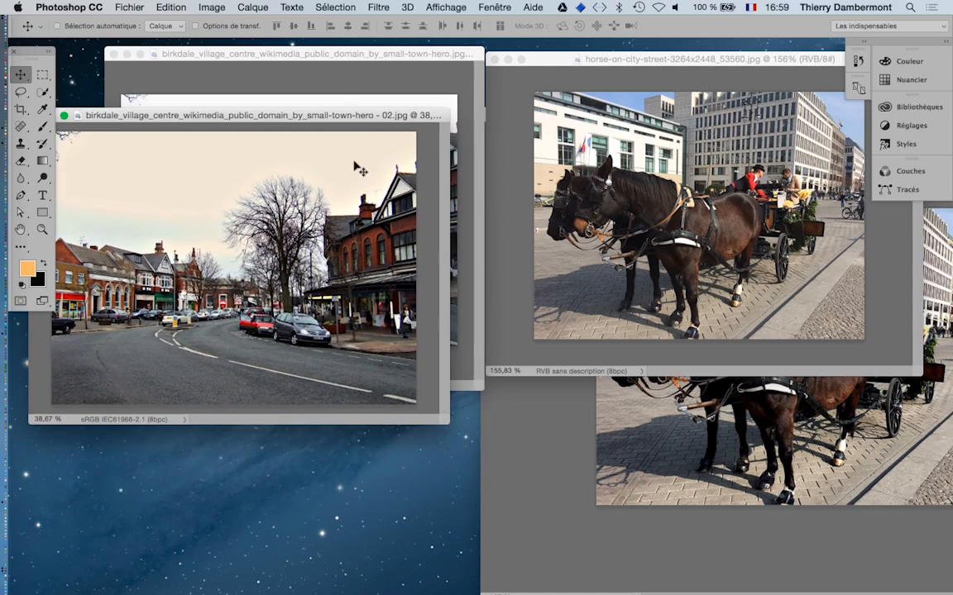
left_click_drag(329, 113, 359, 315)
Place the edited horse photo in its own floating window below the original horse photo, beside the edited village photo
left_click(505, 450)
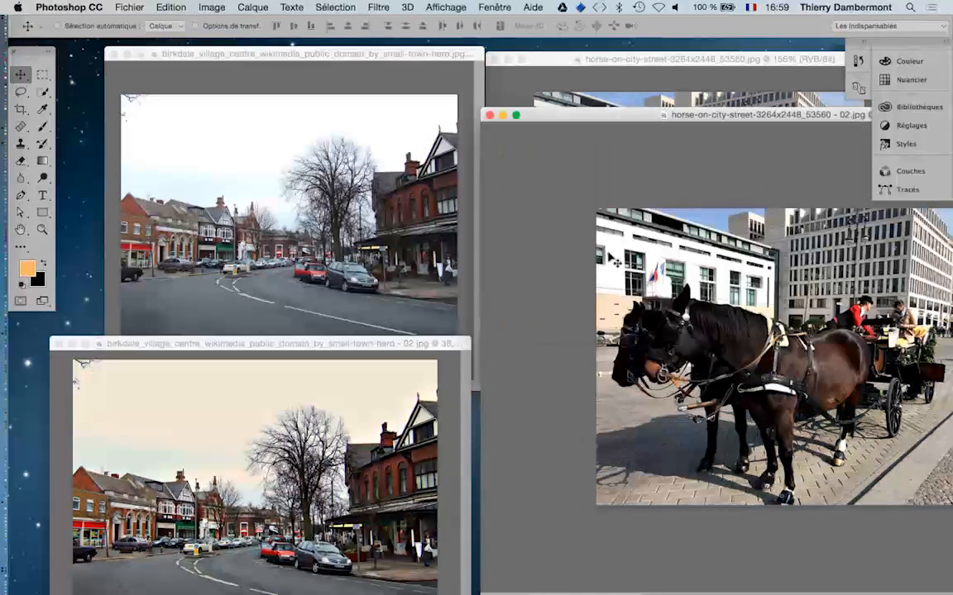
left_click_drag(582, 114, 223, 56)
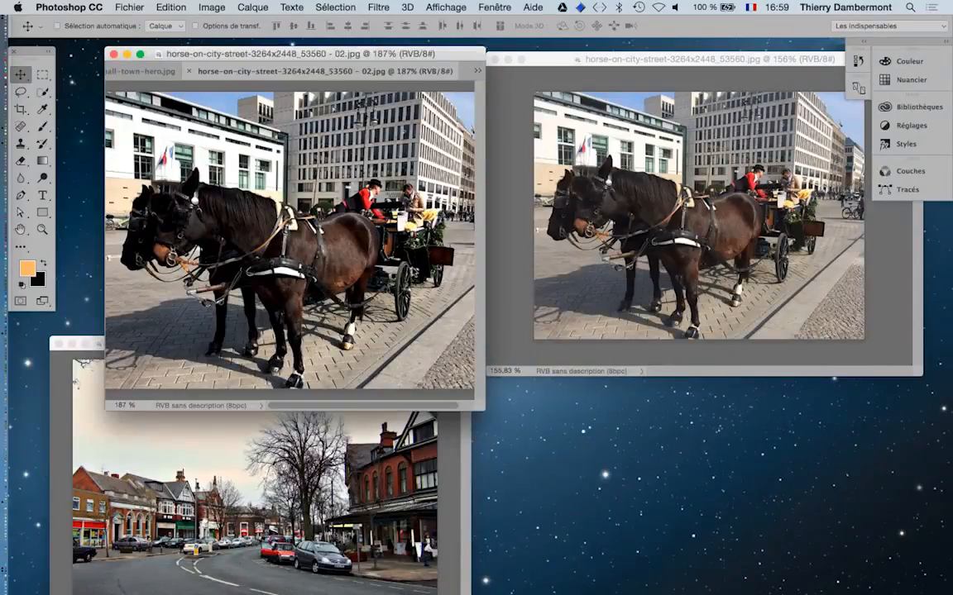
left_click_drag(279, 69, 384, 139)
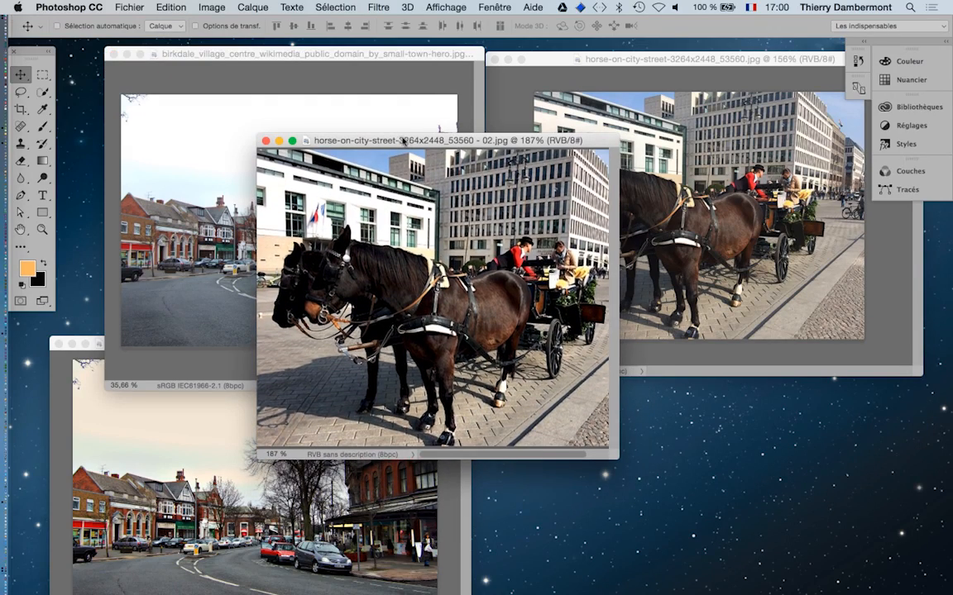
left_click_drag(407, 145, 630, 346)
Align the two original photo windows side by side and shorten them to end just above the edited versions
left_click(417, 402)
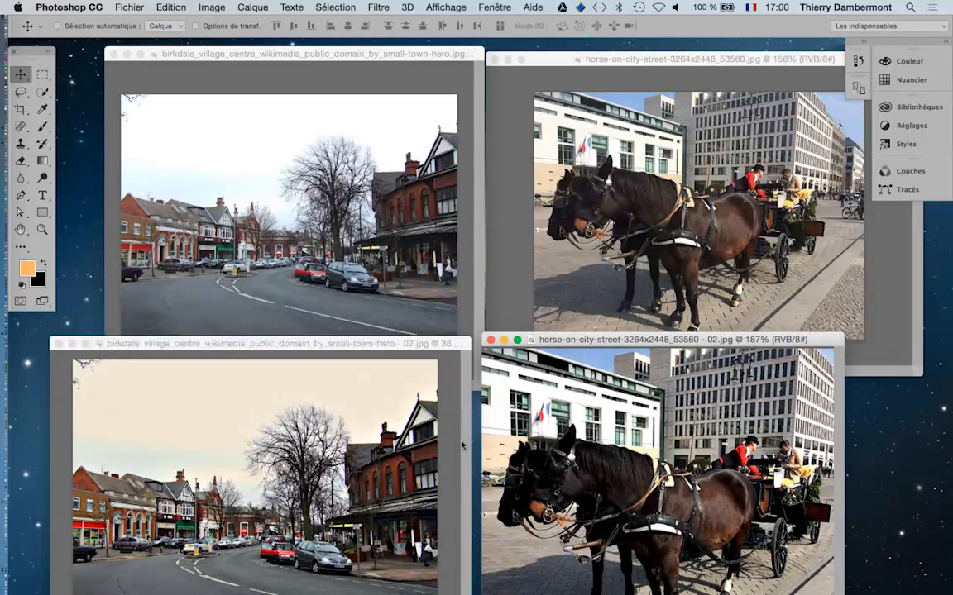
left_click_drag(392, 342, 394, 327)
left_click_drag(397, 66, 380, 58)
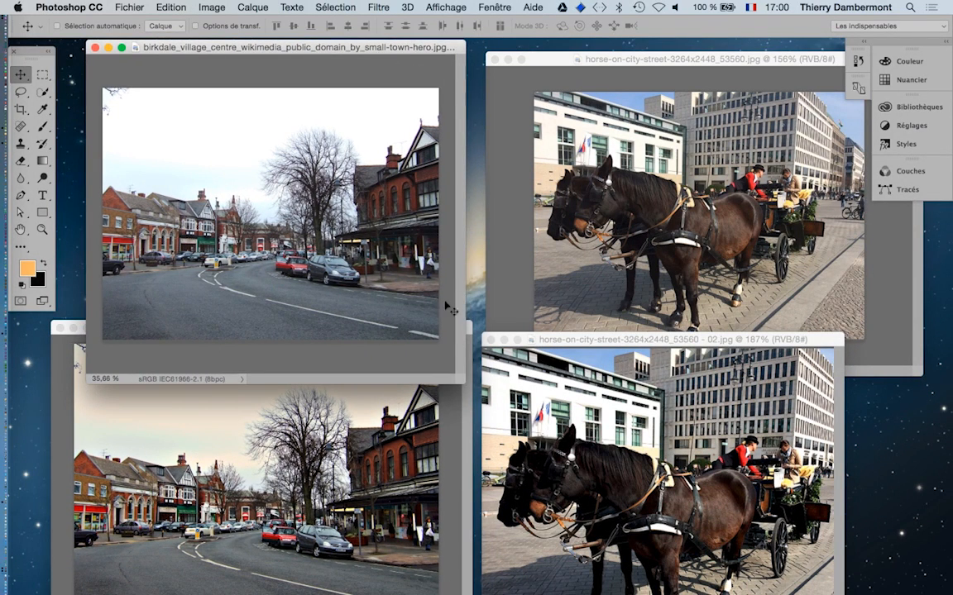
left_click_drag(450, 359, 448, 312)
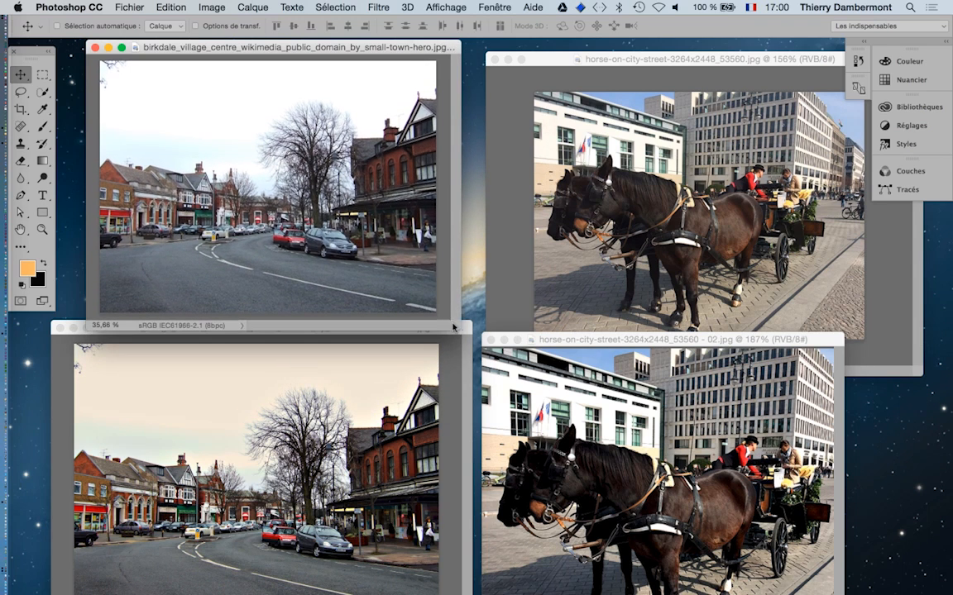
left_click_drag(632, 62, 611, 49)
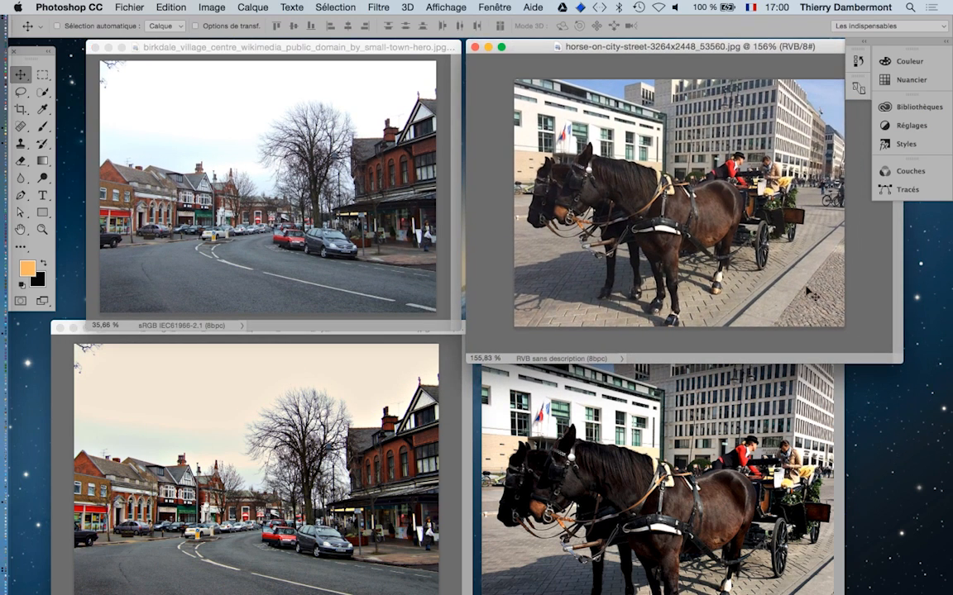
left_click_drag(897, 362, 878, 329)
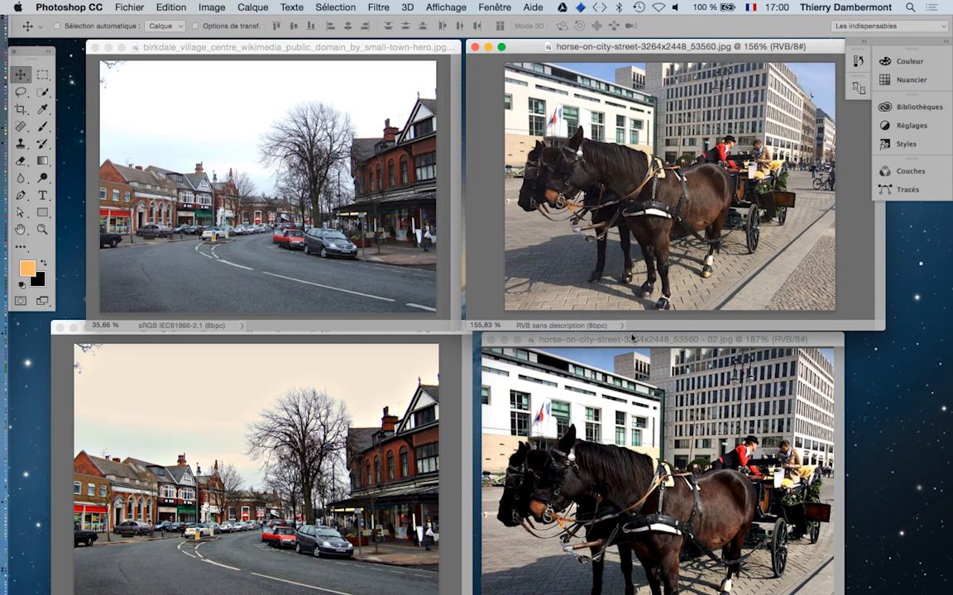
Widen the edited horse photo's window to show the whole width of the image and align it under the original horse photo
left_click(595, 341)
left_click_drag(595, 341, 593, 307)
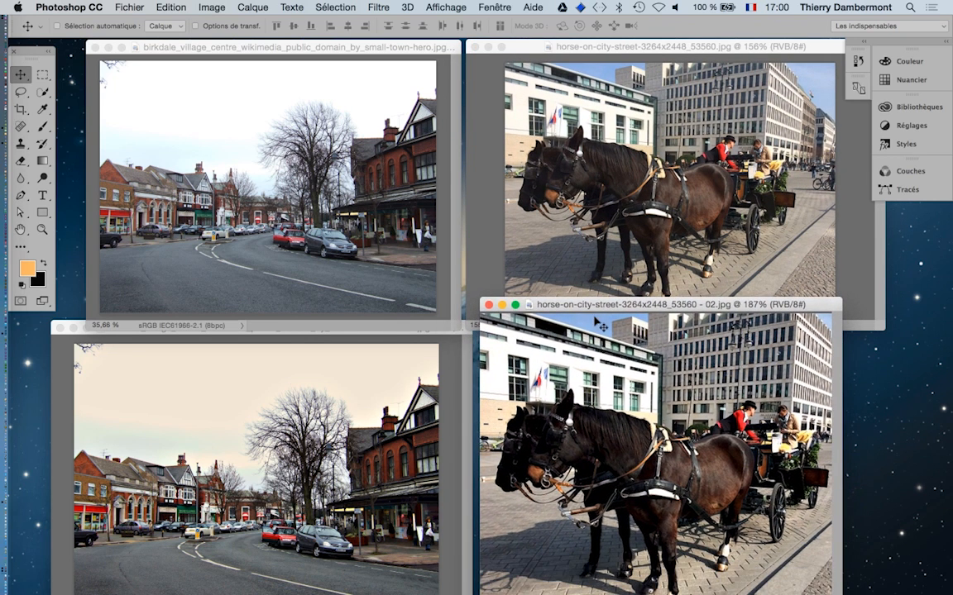
left_click_drag(770, 305, 748, 229)
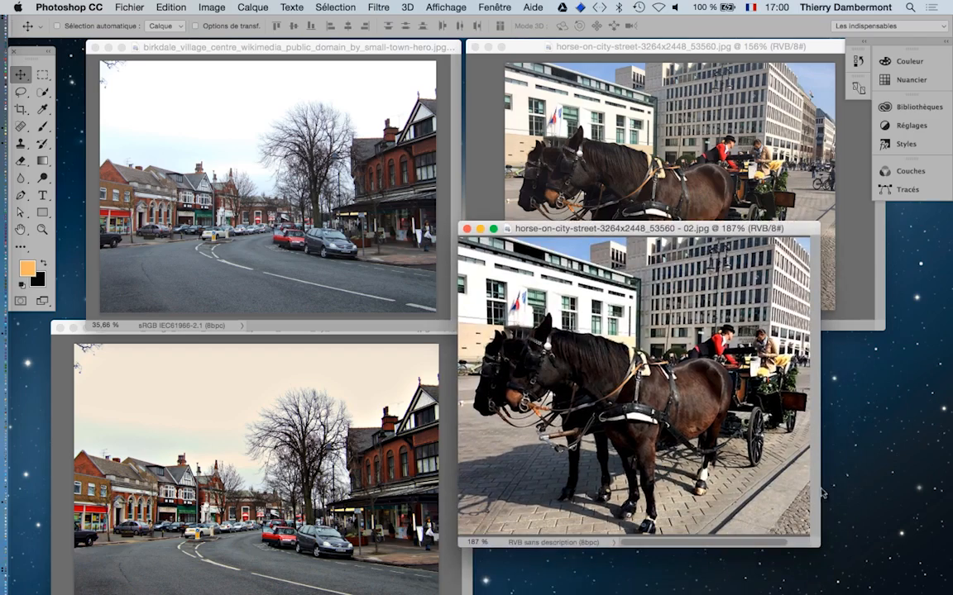
left_click_drag(811, 545, 900, 510)
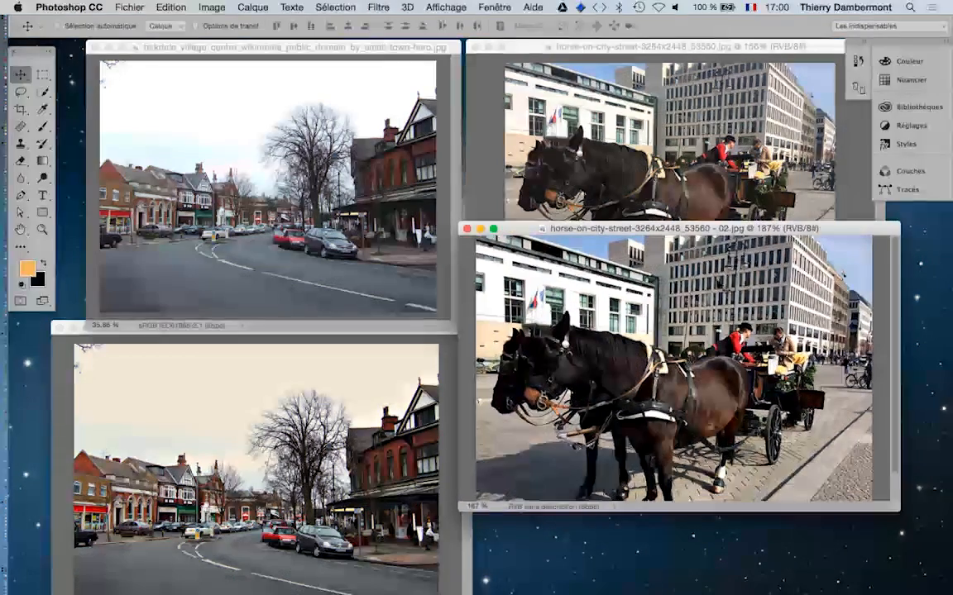
left_click_drag(697, 235, 721, 324)
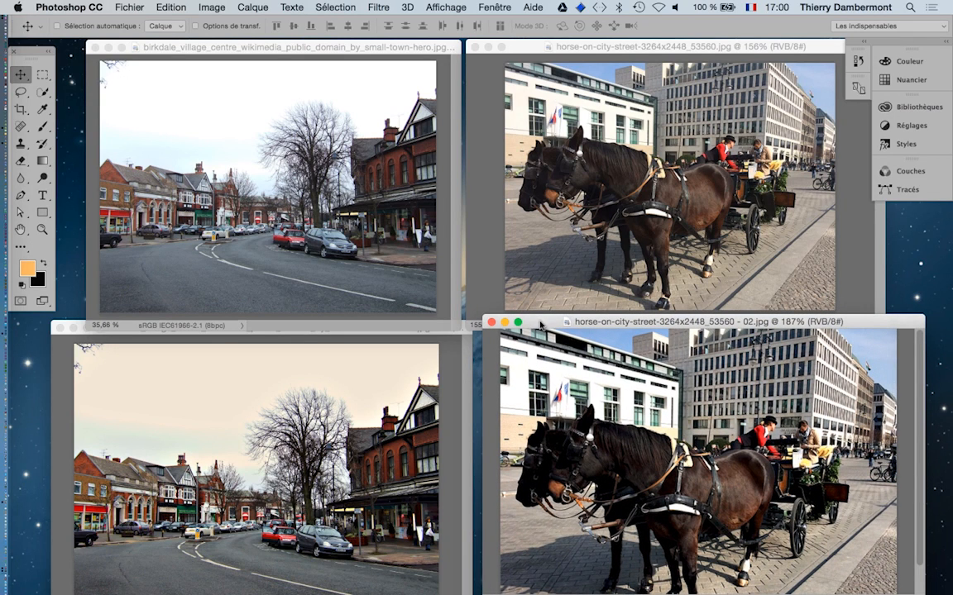
left_click_drag(540, 323, 534, 331)
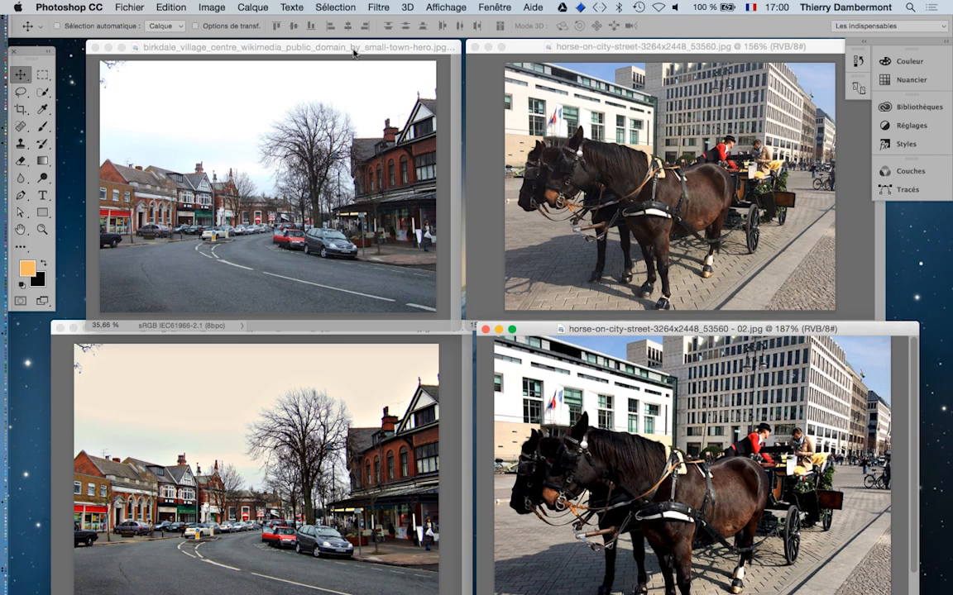
Bring the four photo windows forward one after another to compare the originals with their edited versions
left_click(319, 47)
left_click(588, 49)
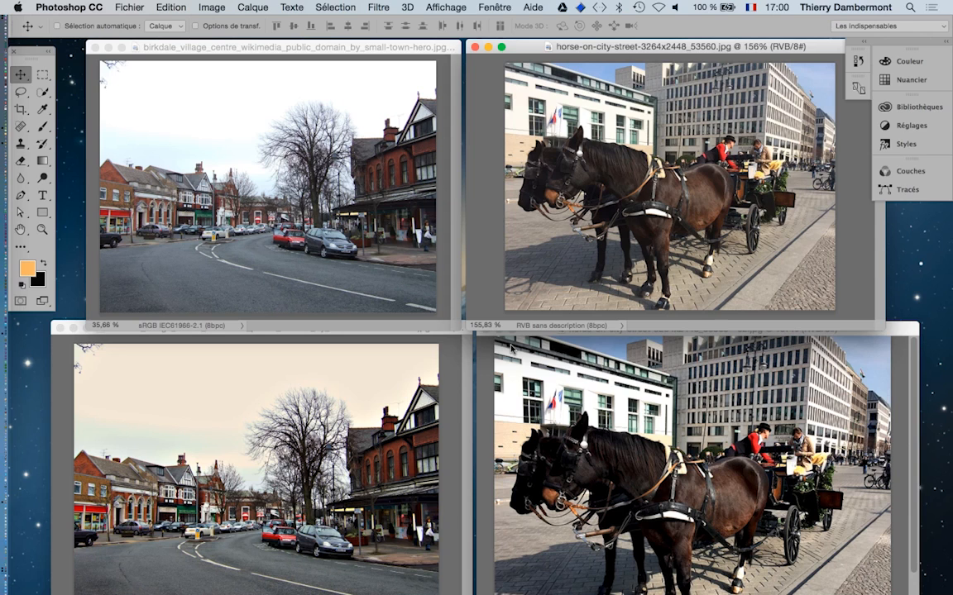
left_click(376, 340)
left_click(527, 394)
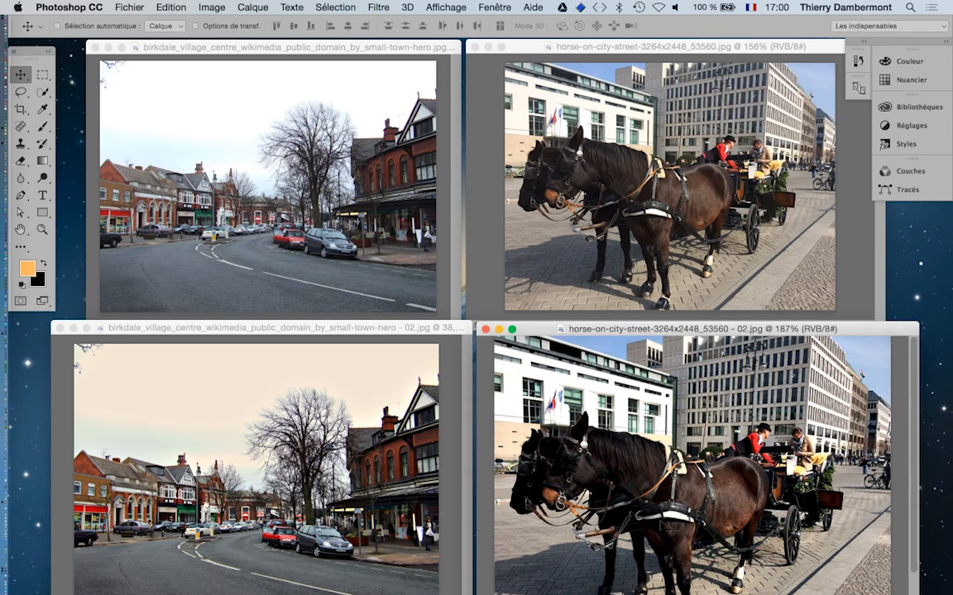